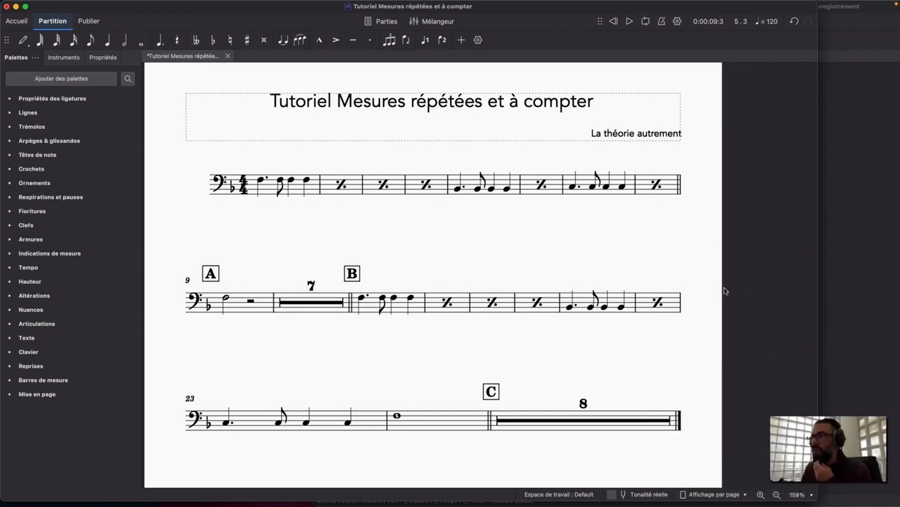
Look over the finished example score and bring the window of the blank "Pour enregistrement" score fully into view.
scroll(636, 324, "down", 3)
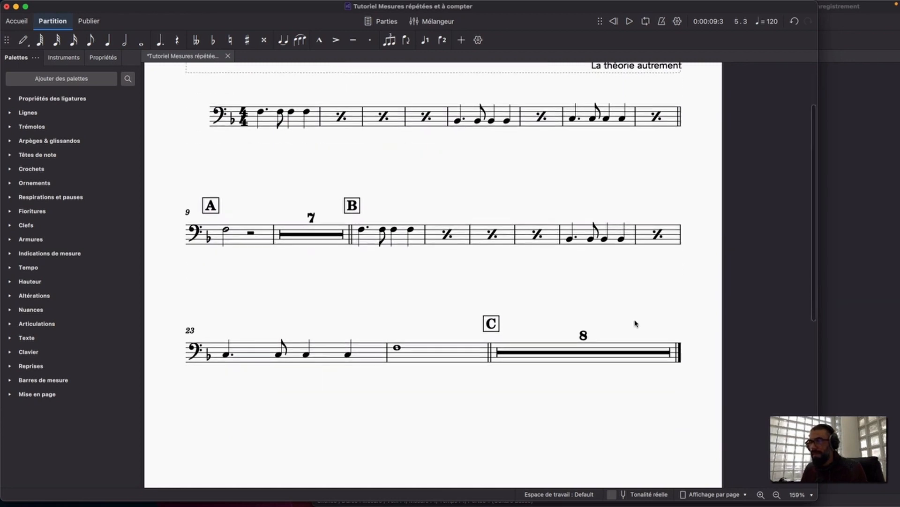
scroll(635, 326, "up", 2)
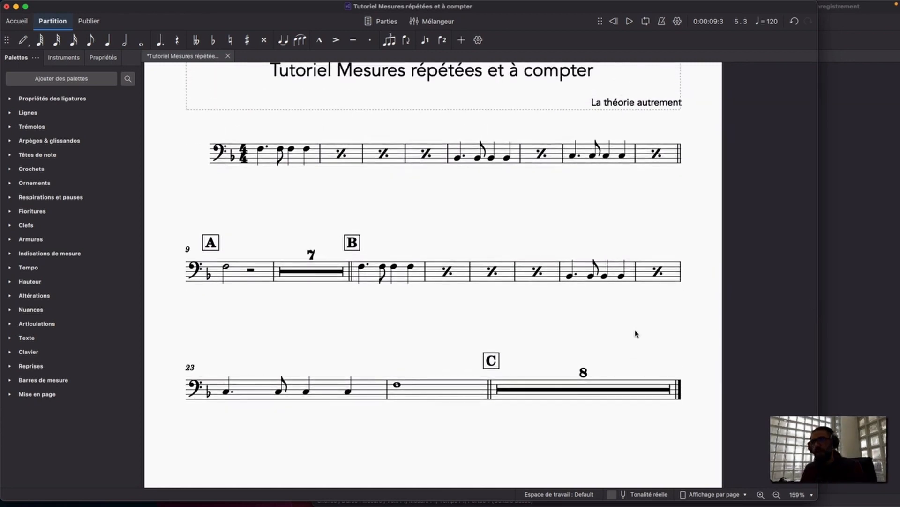
scroll(636, 333, "up", 1)
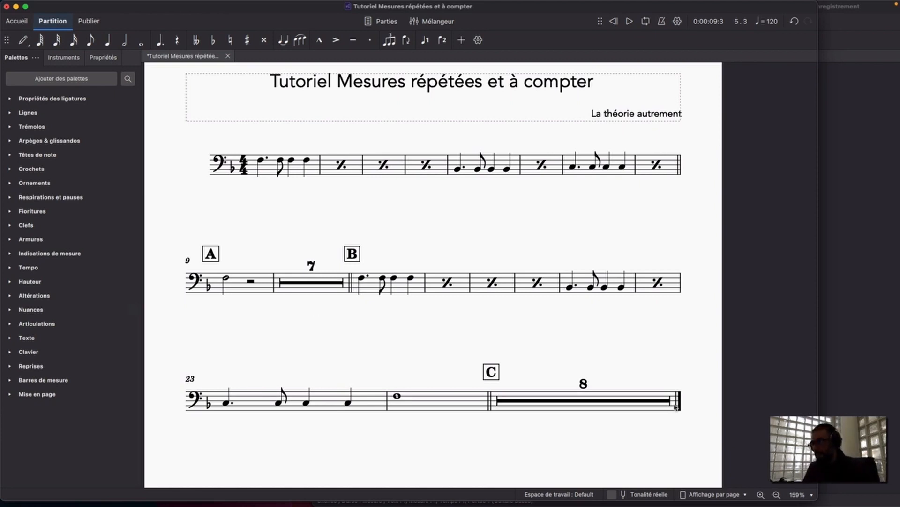
left_click(861, 227)
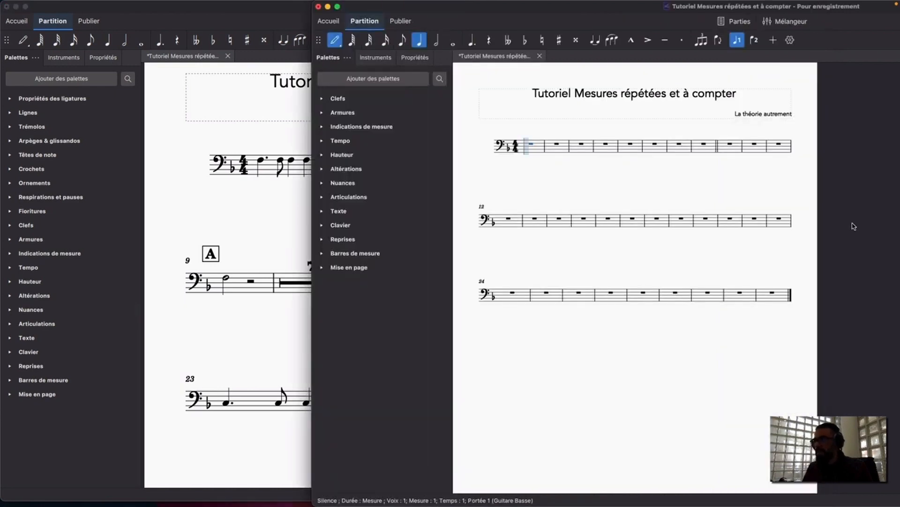
double_click(545, 7)
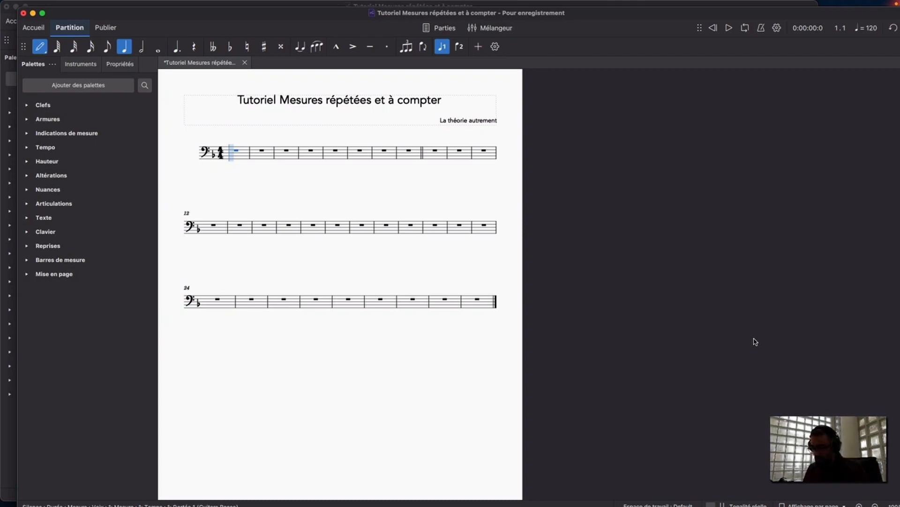
Enter a dotted quarter, an eighth and two quarter notes, all on F, in measure 1.
key("n")
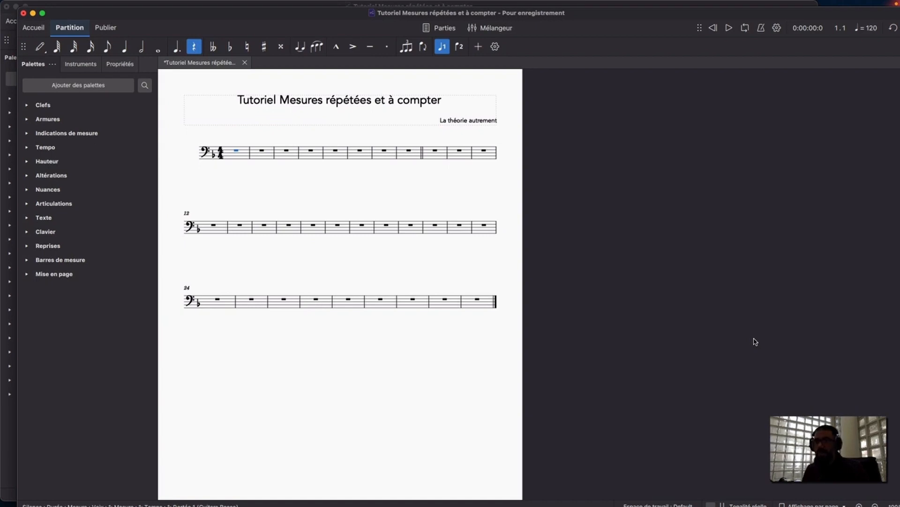
key("n")
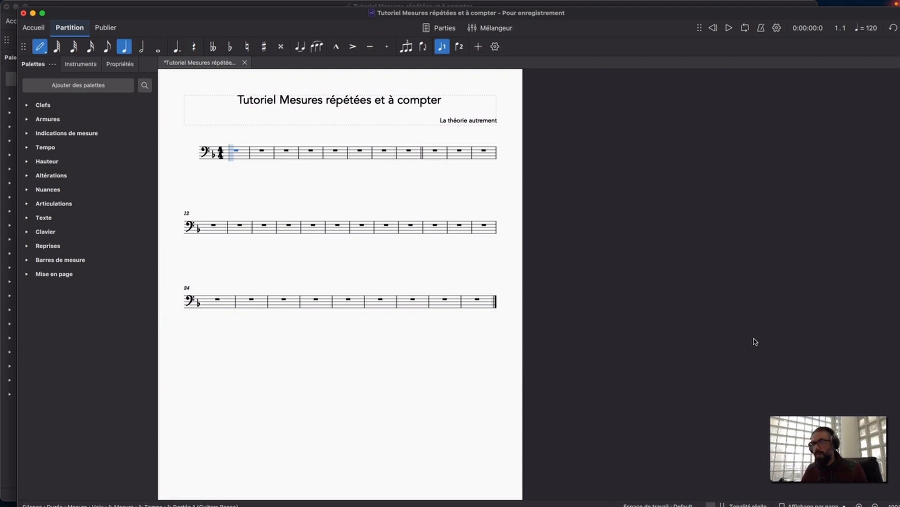
key("5")
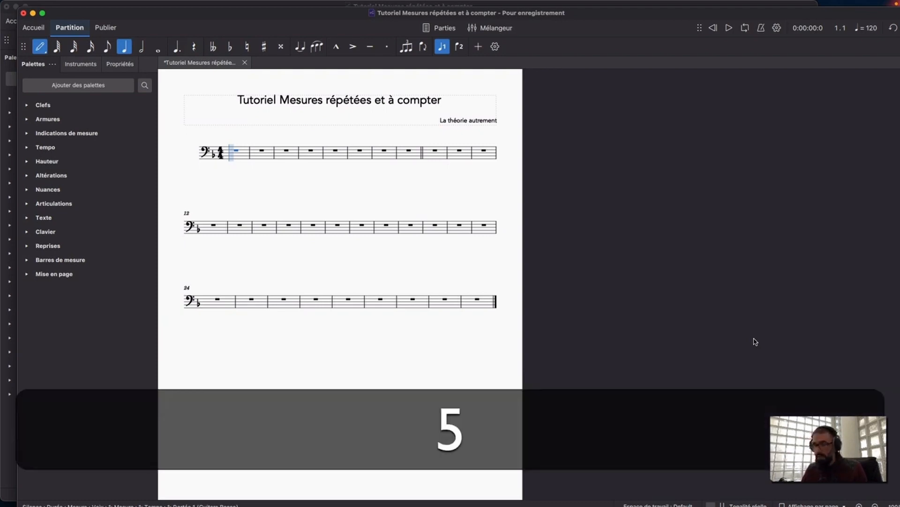
key("period")
key("f")
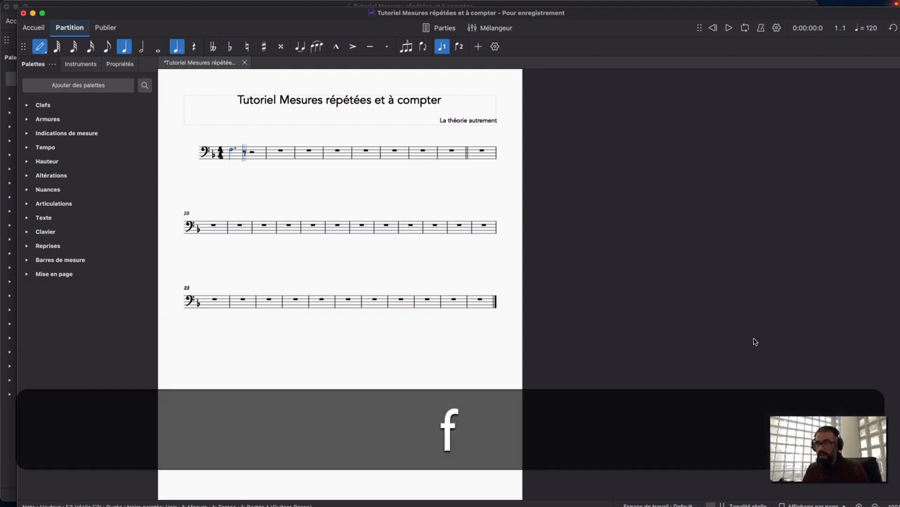
key("4")
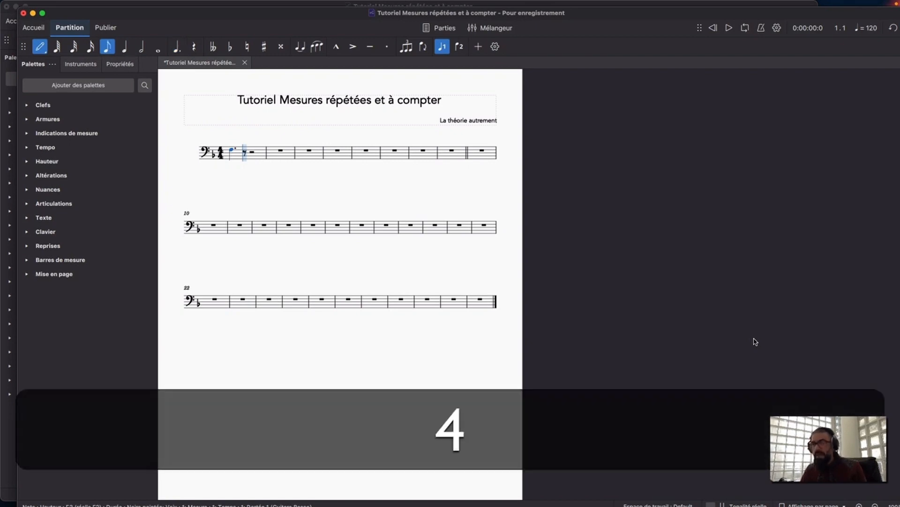
key("f")
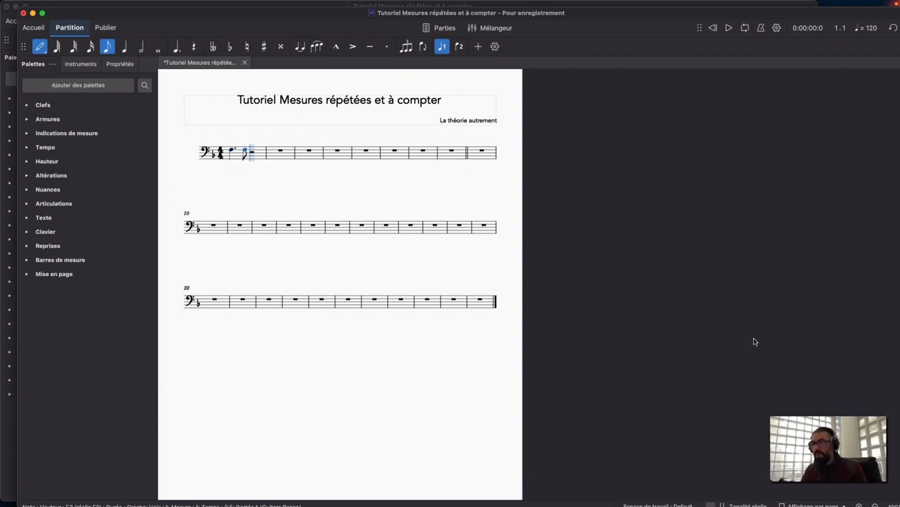
key("5")
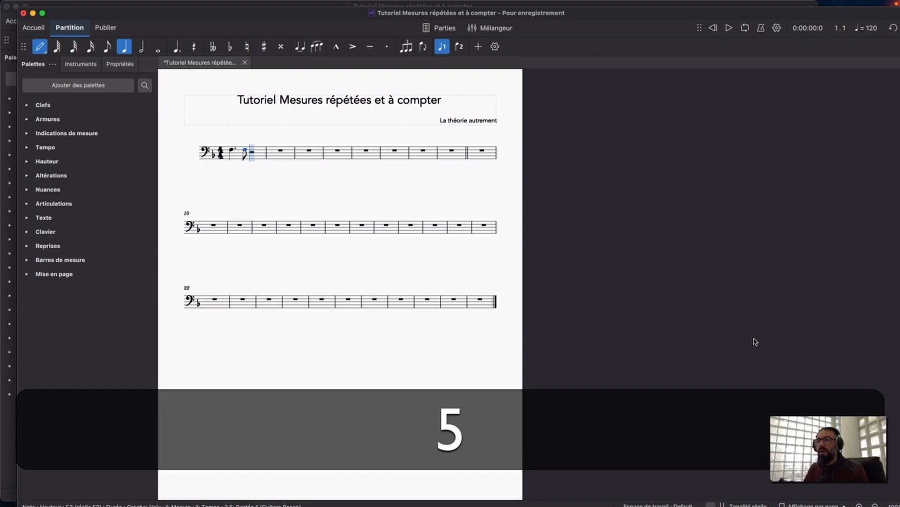
key("f")
key("f")
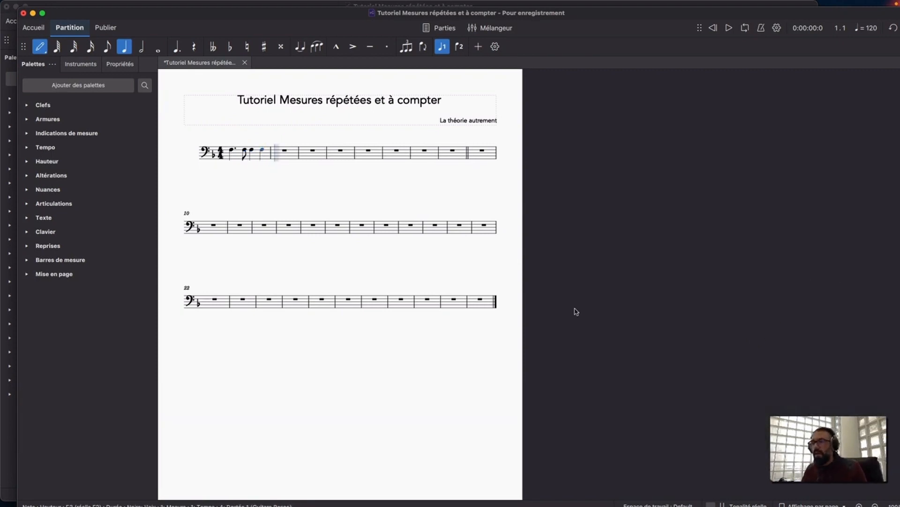
key("Escape")
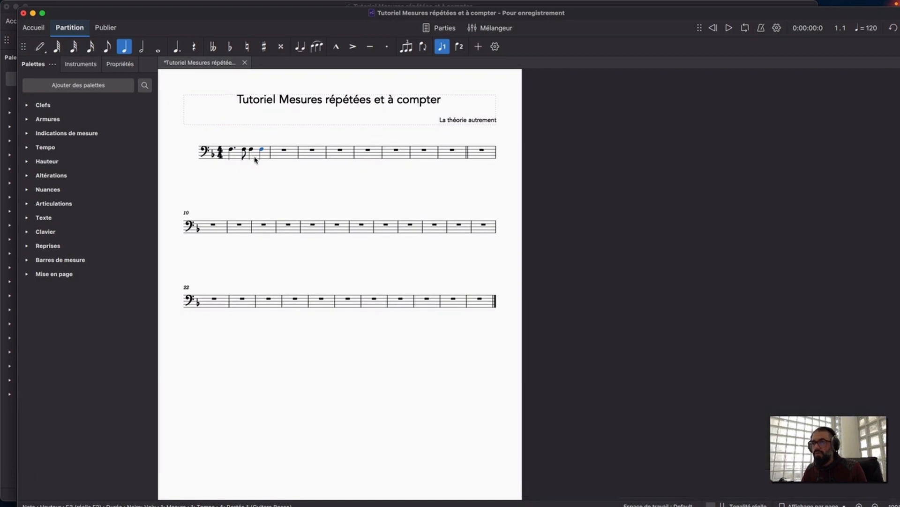
Repeat measure 1 three times to fill measures 2 to 4.
left_click(253, 157)
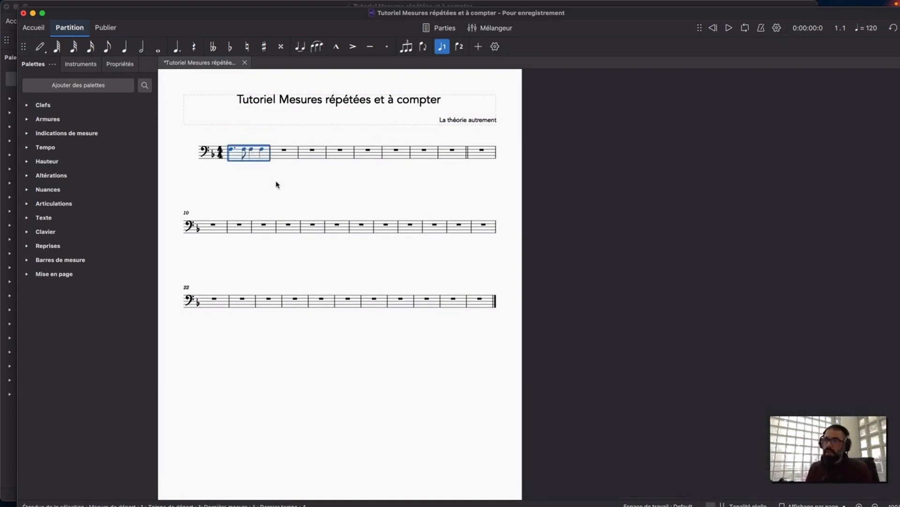
key("r")
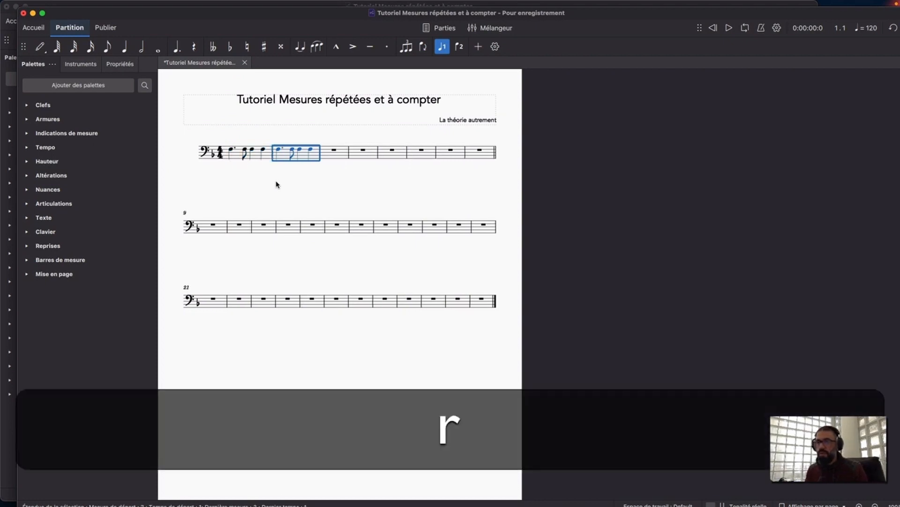
key("r")
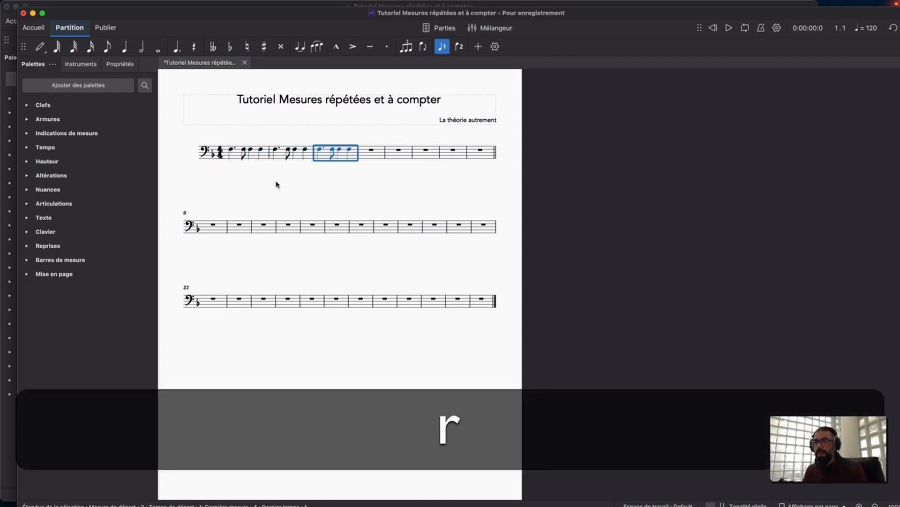
key("r")
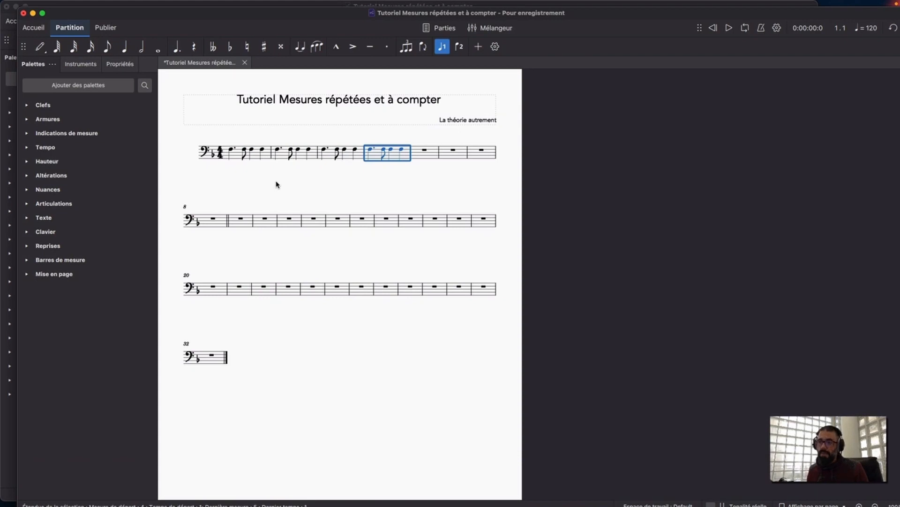
Repeat measures 1 to 4 as a block into measures 5 to 8 and undo that repetition.
left_click(236, 158, "shift")
key("r")
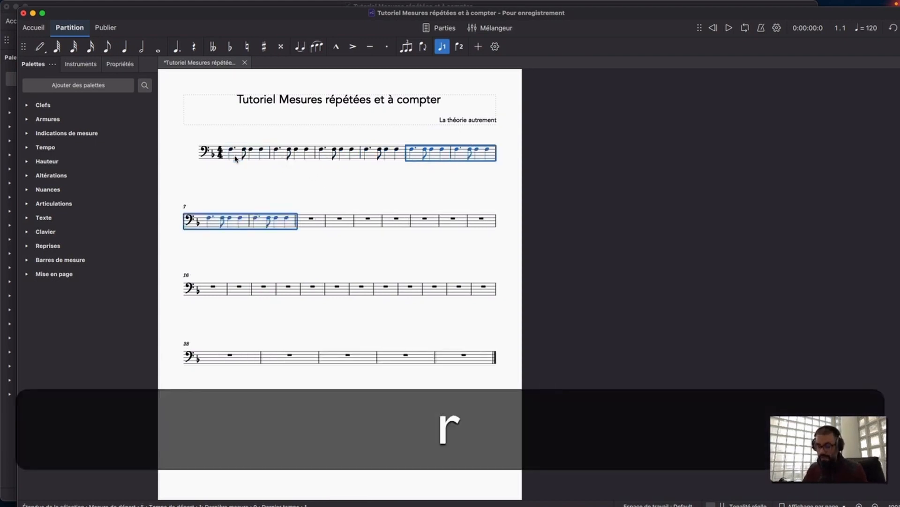
key("super+z")
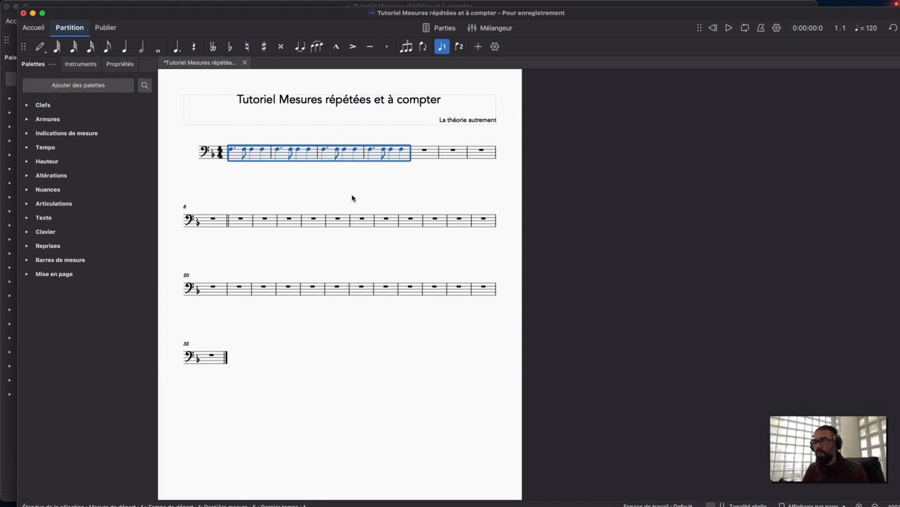
left_click(353, 197)
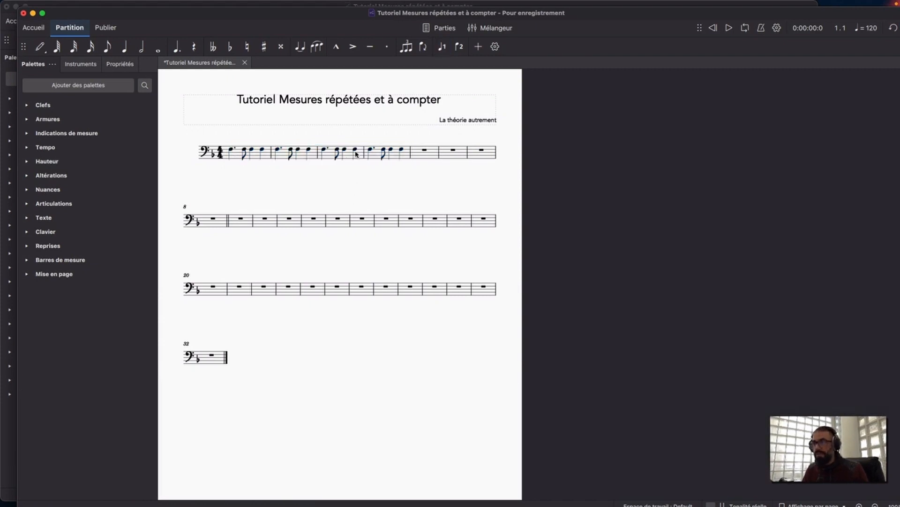
Repeat measure 4 into measure 5, lower its notes to B-flat, and repeat that measure into measure 6.
left_click(405, 152)
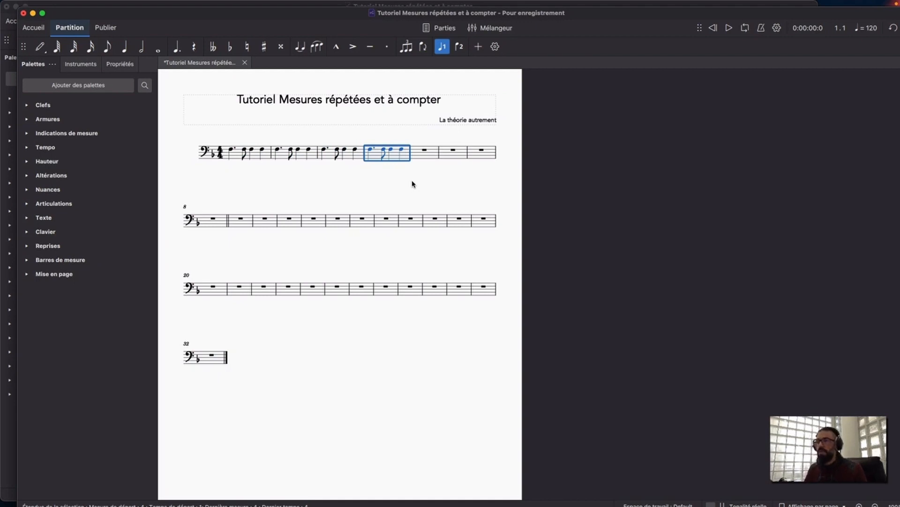
key("r")
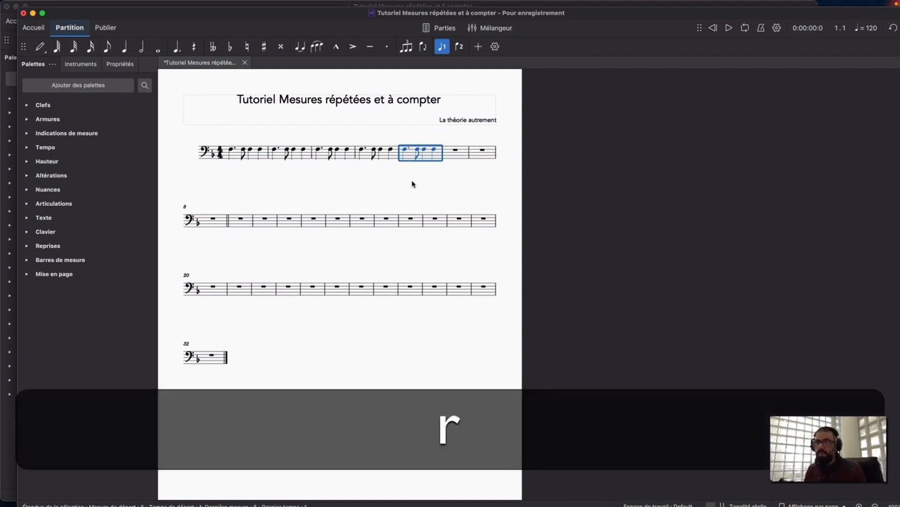
key("Down")
key("Down")
key("Down")
key("Down")
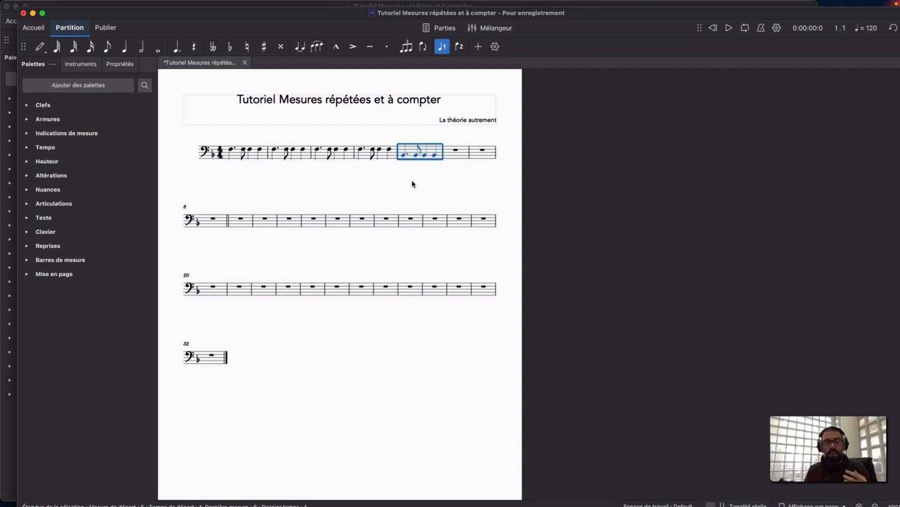
key("r")
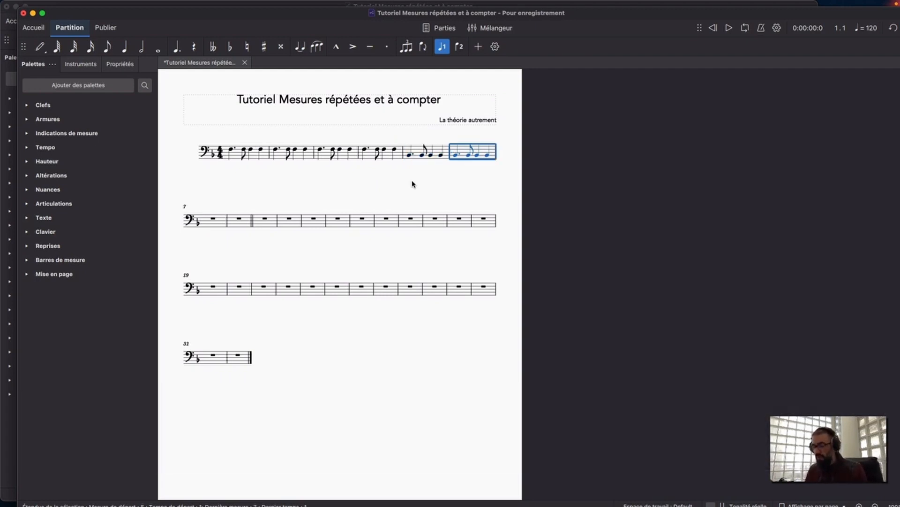
Repeat measure 6 into measure 7, raise its notes to C, and repeat that measure into measure 8.
key("r")
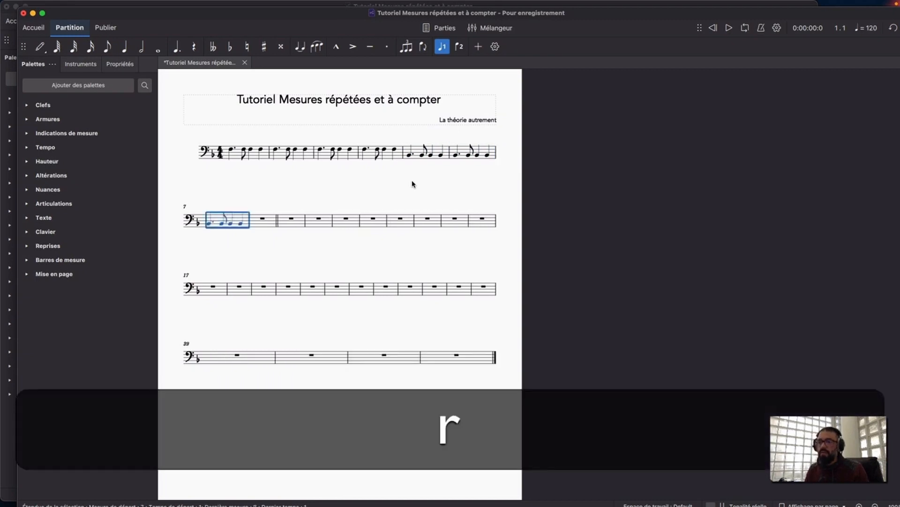
key("Up")
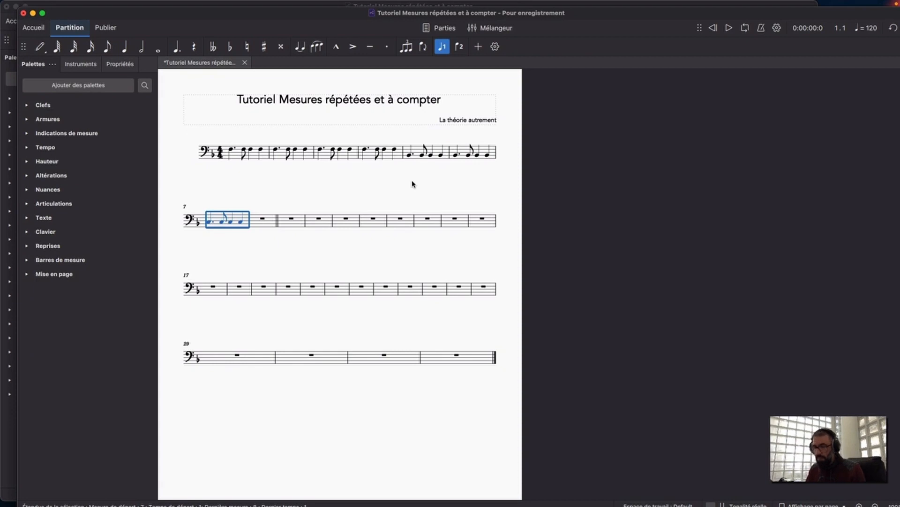
key("r")
Enter a half note F at the start of measure 9.
key("Right")
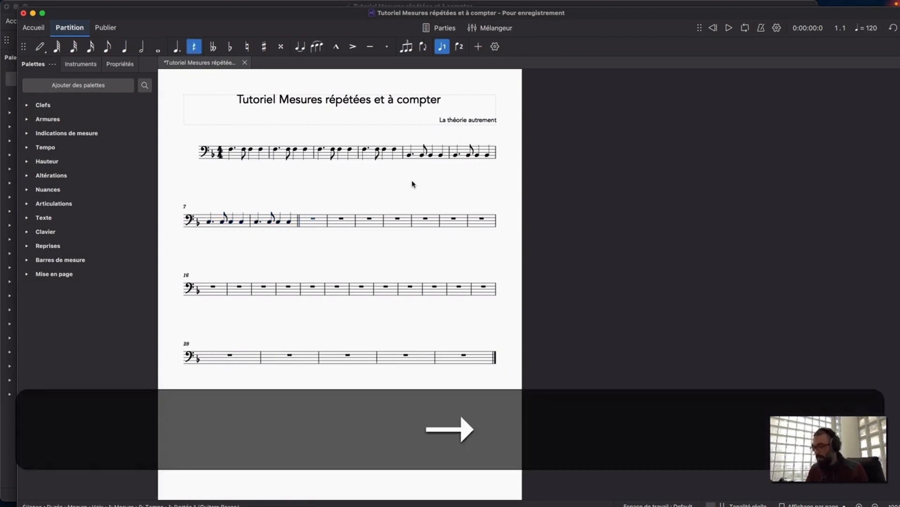
key("n")
key("6")
key("f")
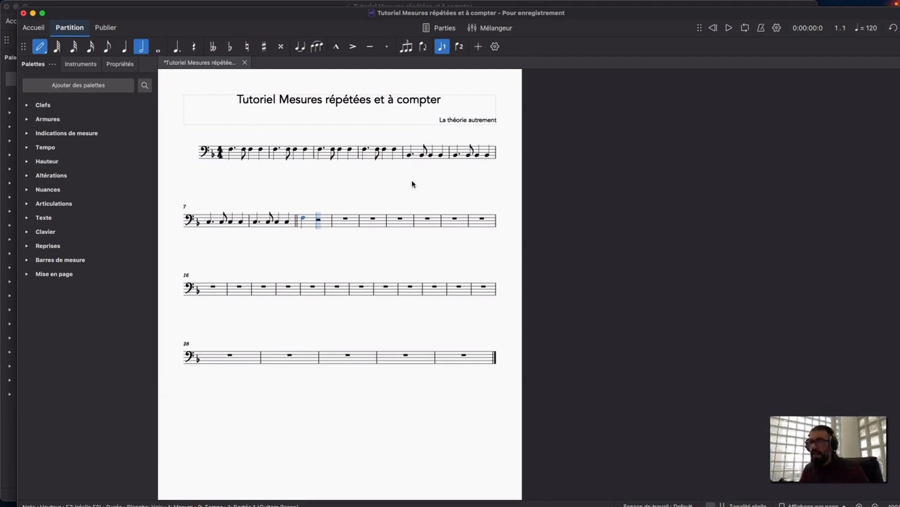
key("Escape")
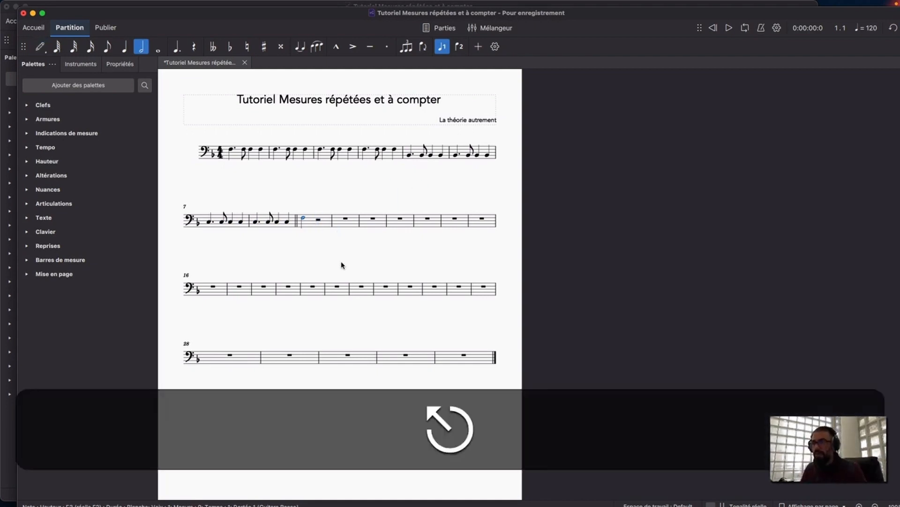
Replace the double barline at the end of measure 8 with a single barline.
left_click(284, 229)
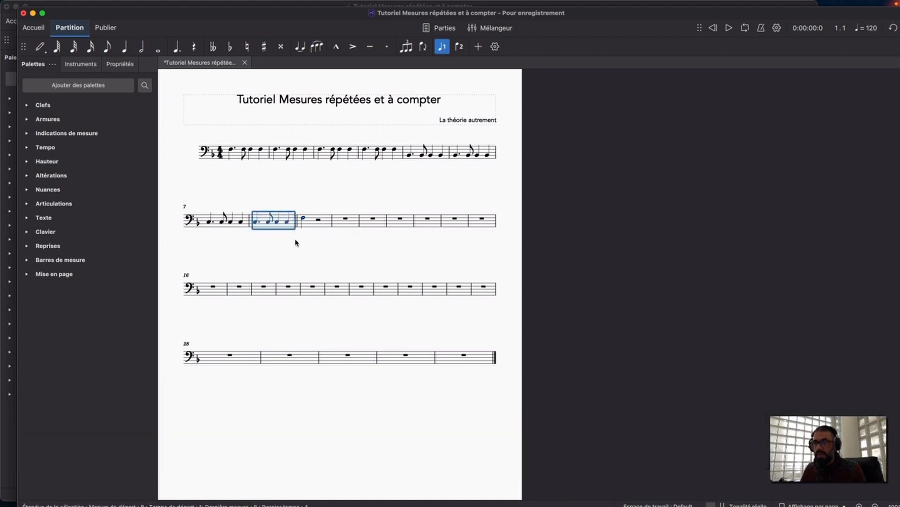
left_click(29, 259)
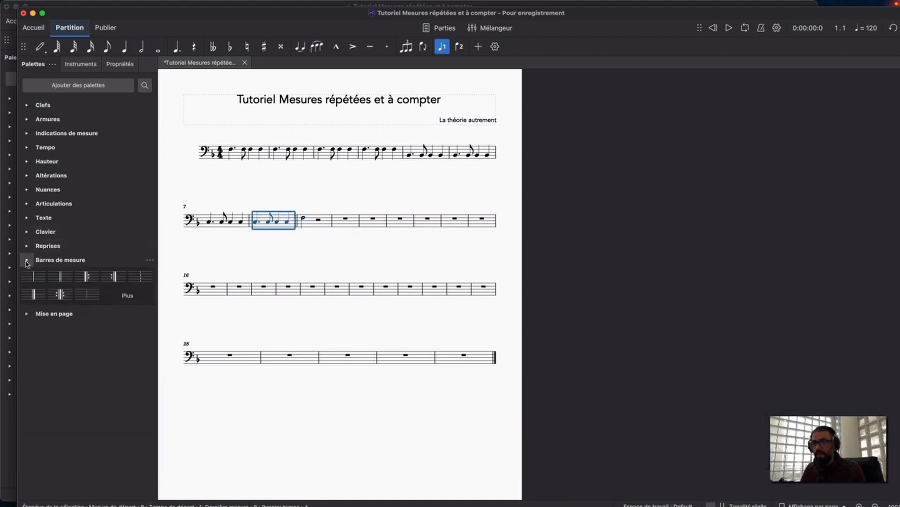
left_click(31, 294)
left_click(356, 263)
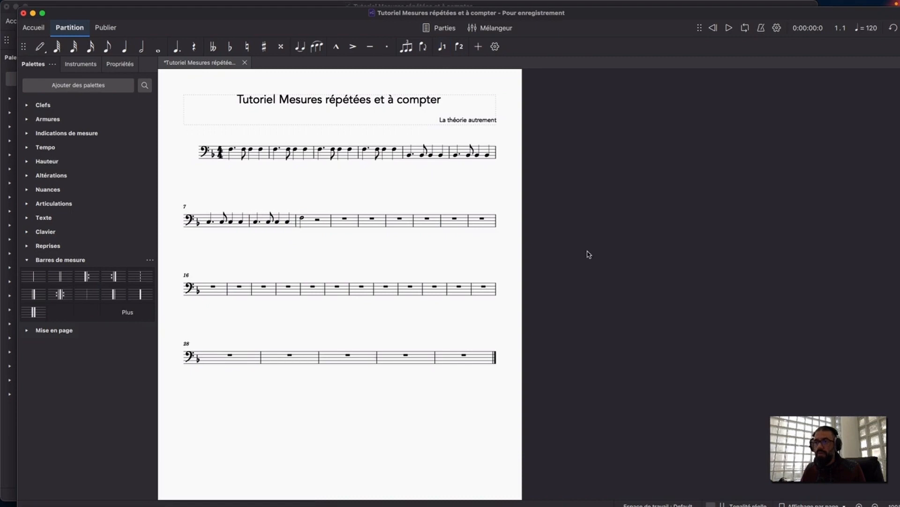
Apply a double barline at the end of measure 8.
left_click(286, 220)
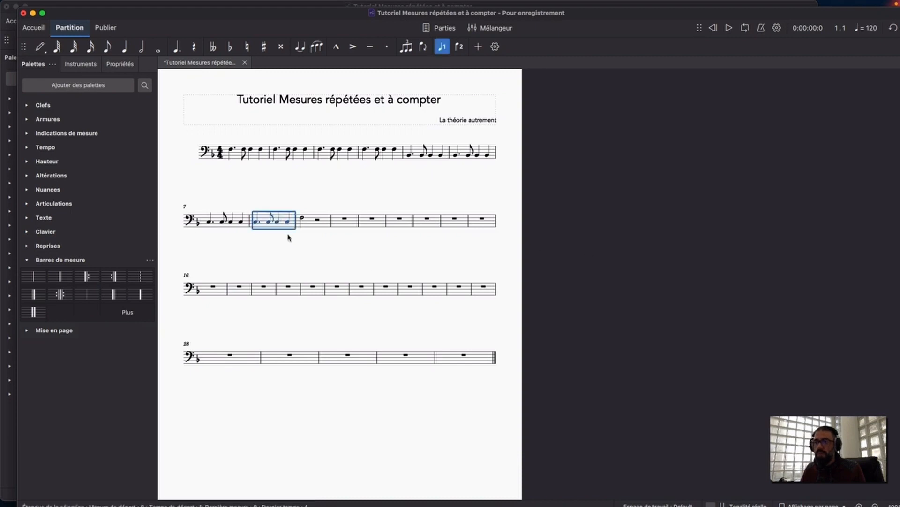
left_click(66, 276)
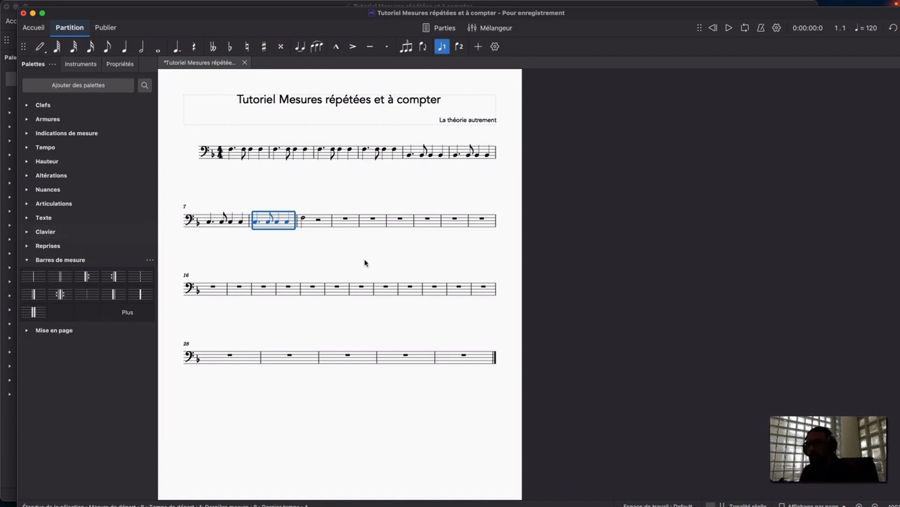
Add a rehearsal mark A above the half note F at the start of measure 9.
left_click(377, 270)
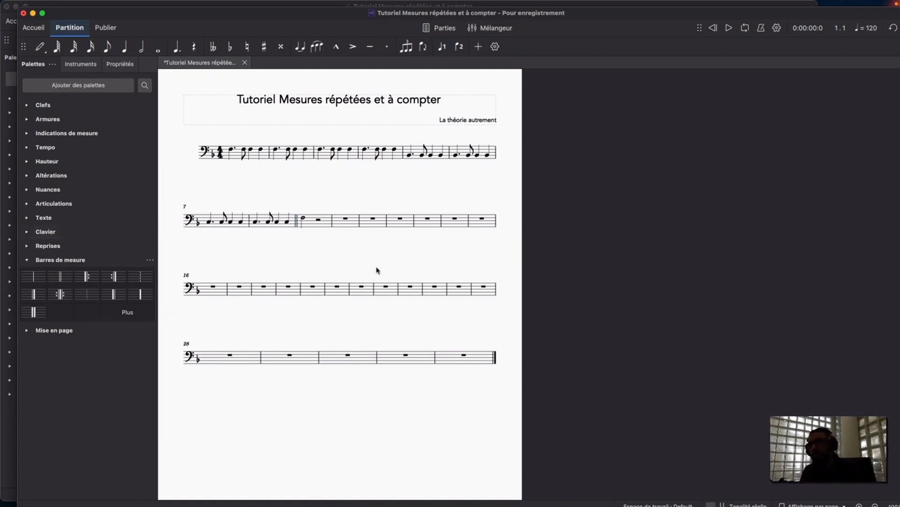
left_click(303, 219)
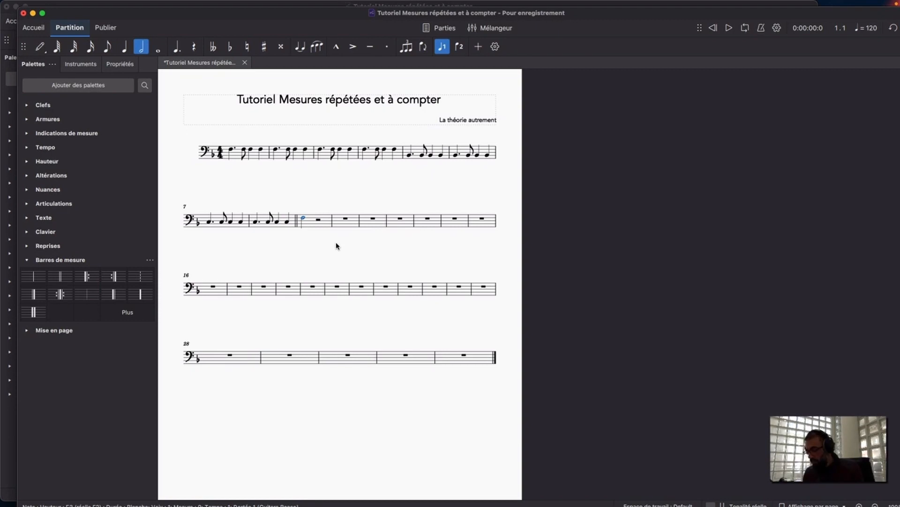
key("super+m")
type("A")
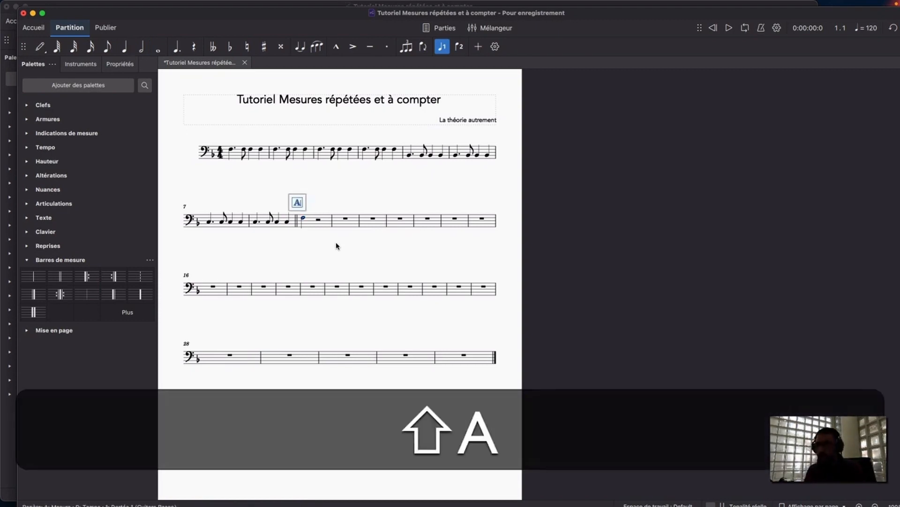
key("Escape")
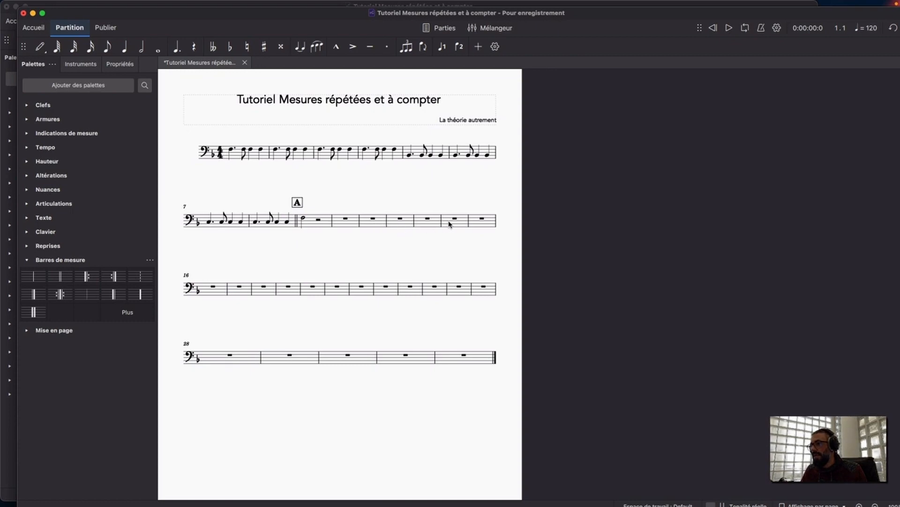
Apply a double barline at the end of measure 16 and add a rehearsal mark B at measure 17.
left_click(215, 294)
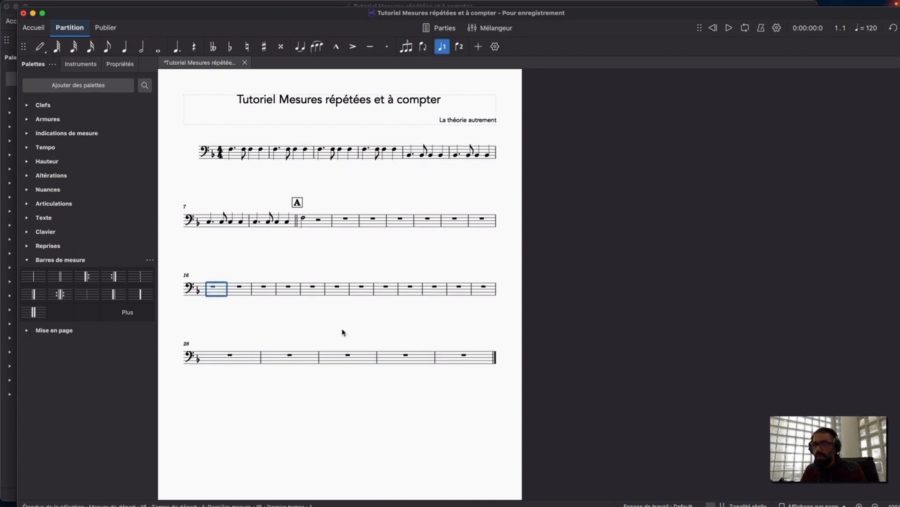
left_click(252, 303)
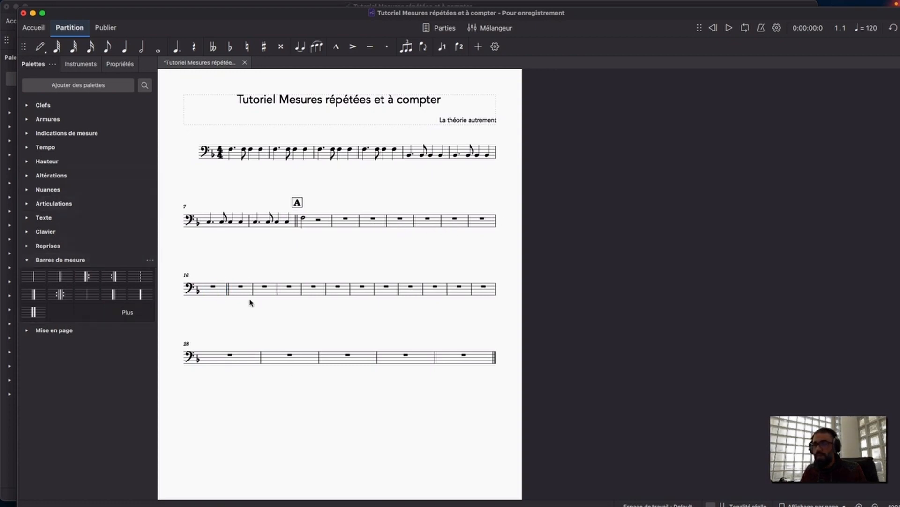
left_click(241, 286)
key("super")
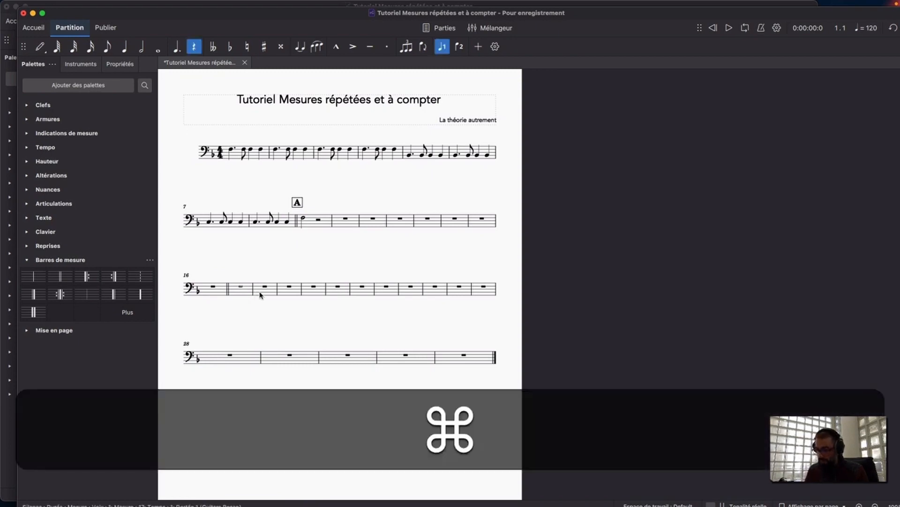
key("super+m")
type("B")
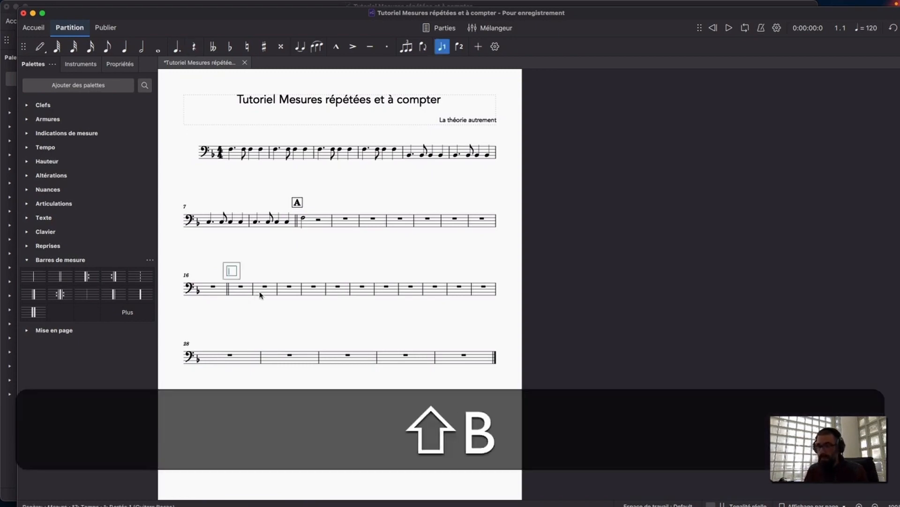
left_click(300, 328)
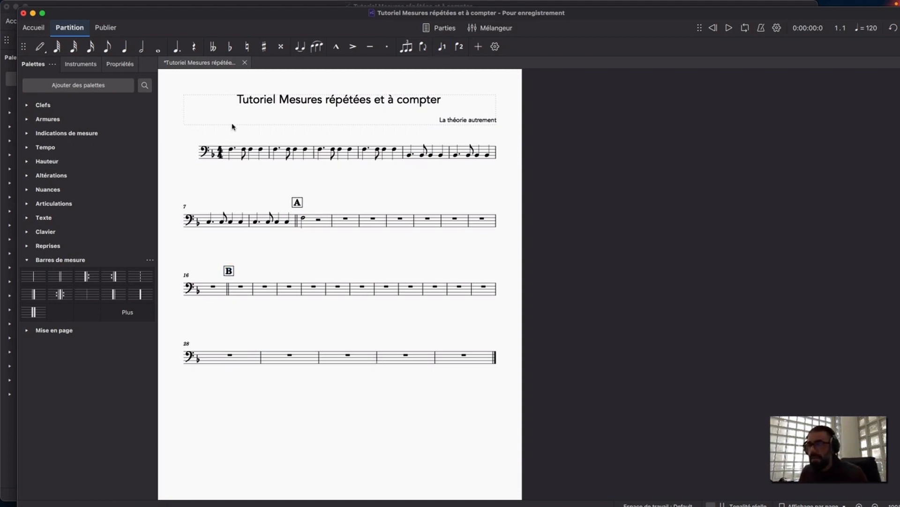
Copy measures 1 to 7 and paste them starting at measure 17.
left_click(231, 149)
key("shift")
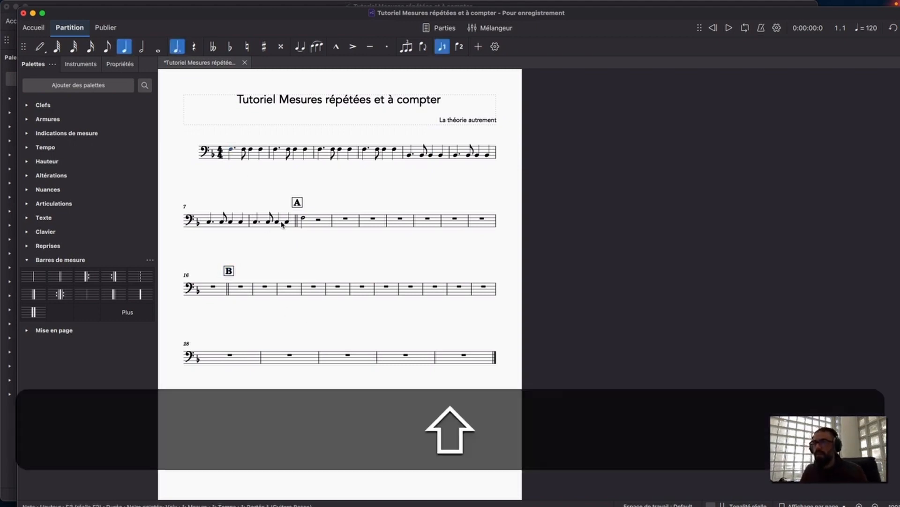
left_click(244, 226, "shift")
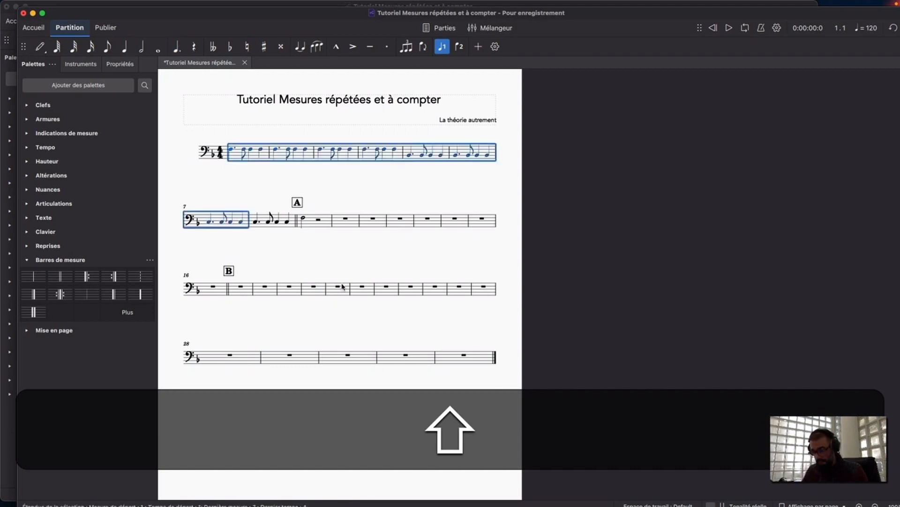
key("super+c")
left_click(240, 287)
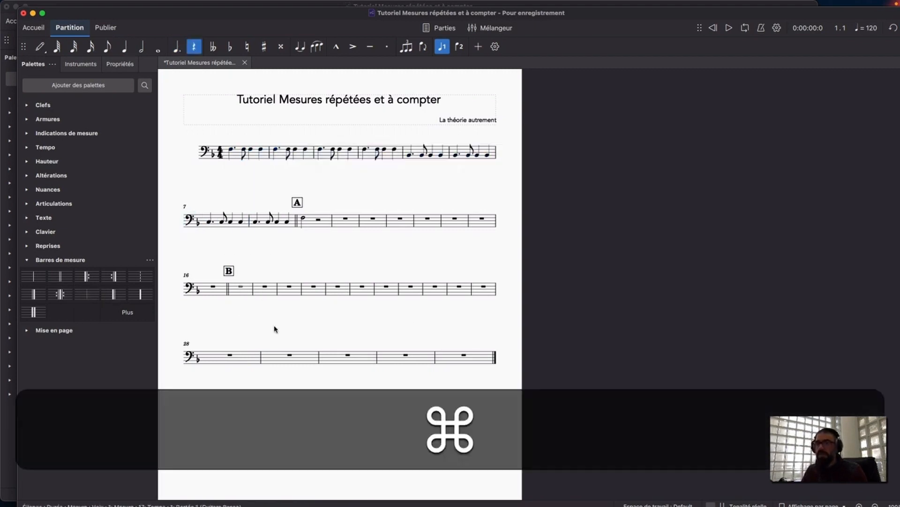
key("super+v")
Enter a whole note F in measure 24 and apply a double barline at the end of that measure.
left_click(268, 346)
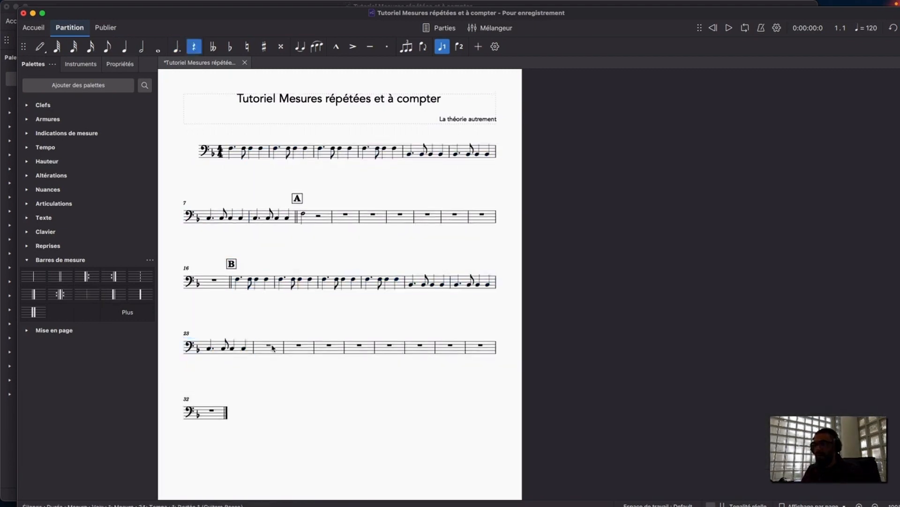
key("n")
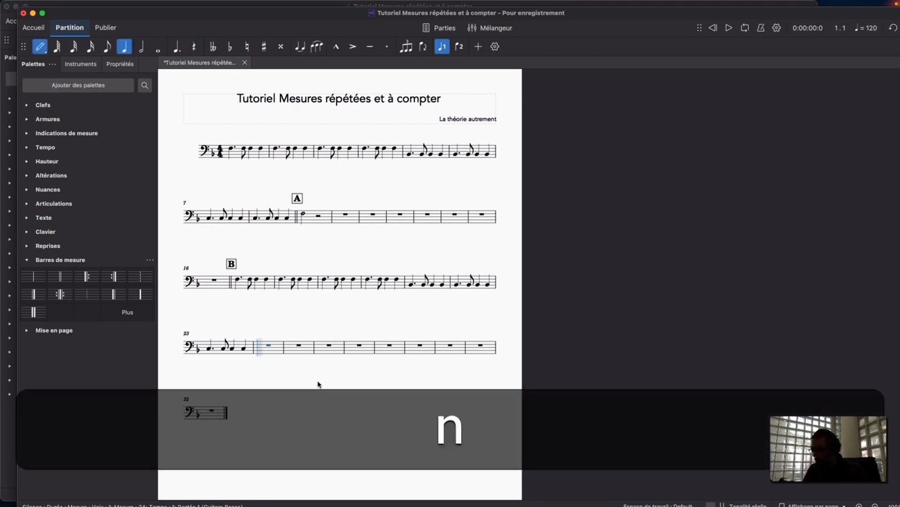
key("7")
key("f")
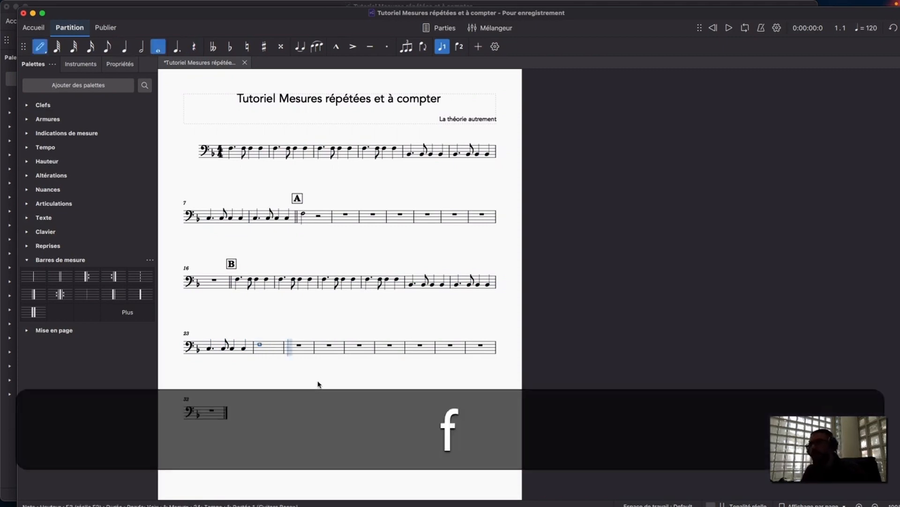
key("Escape")
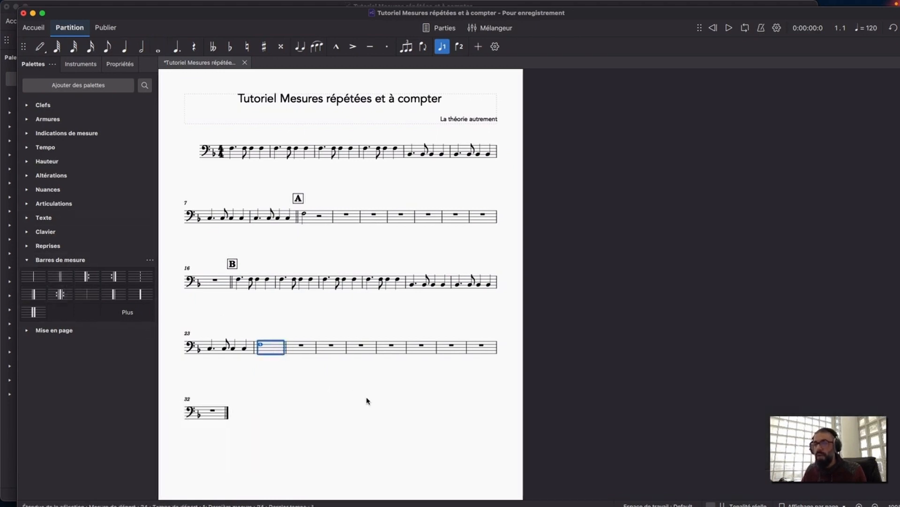
left_click(375, 412)
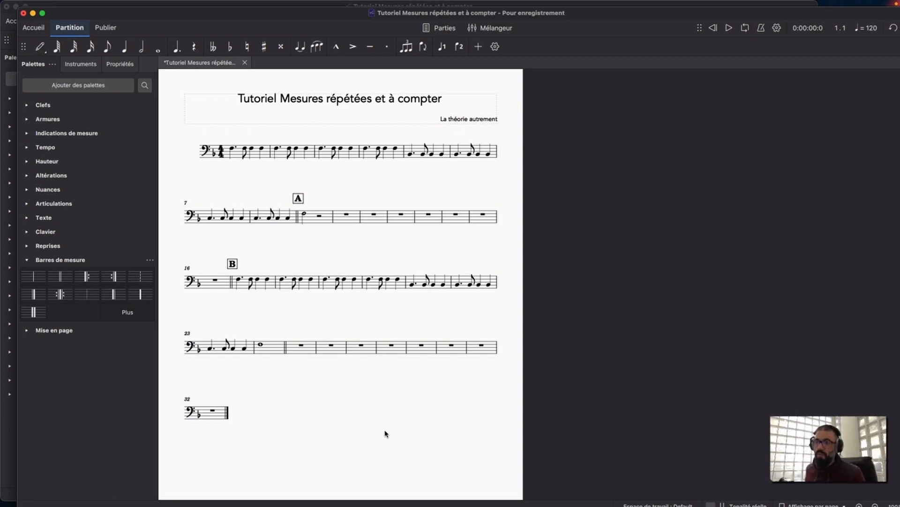
Add a rehearsal mark C at the start of measure 25.
left_click(302, 345)
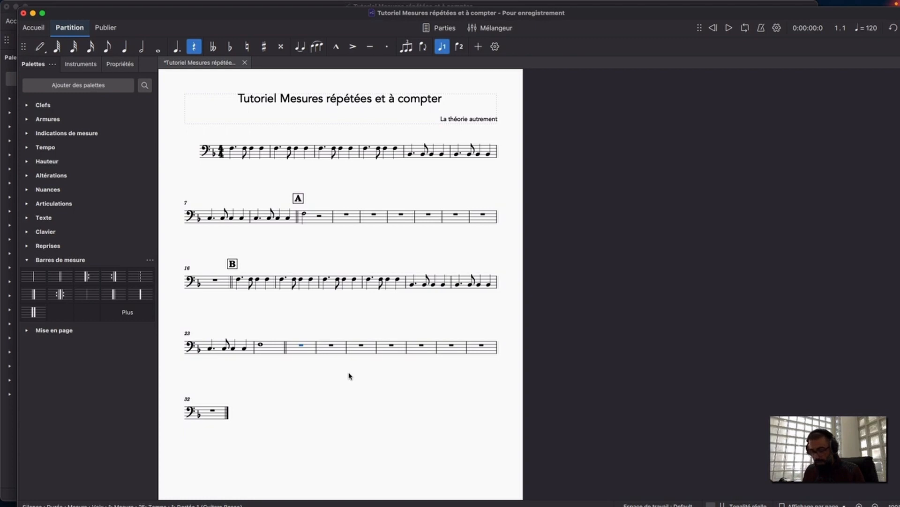
key("super+m")
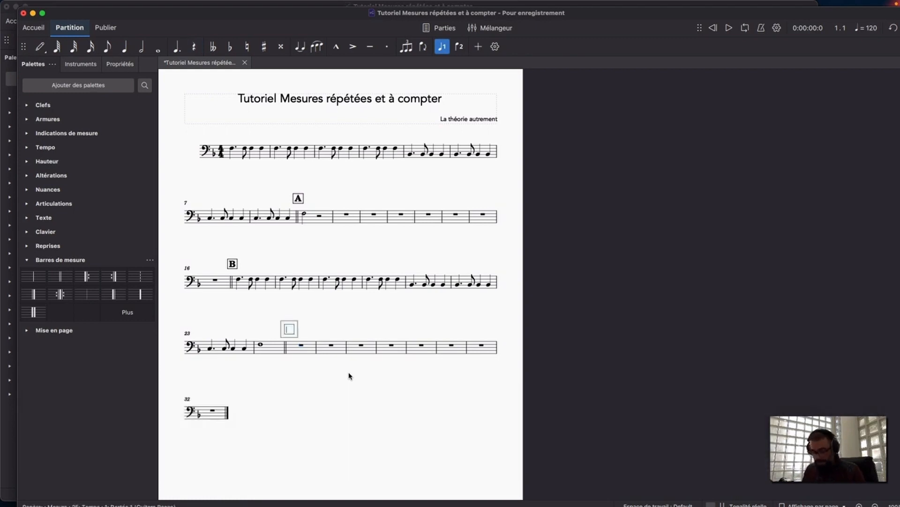
type("C")
left_click(376, 439)
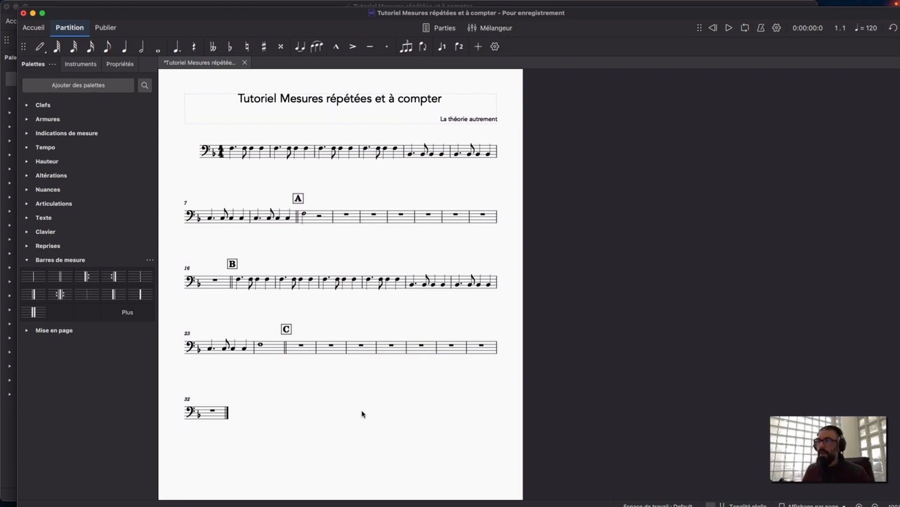
left_click(351, 220)
left_click(387, 219, "shift")
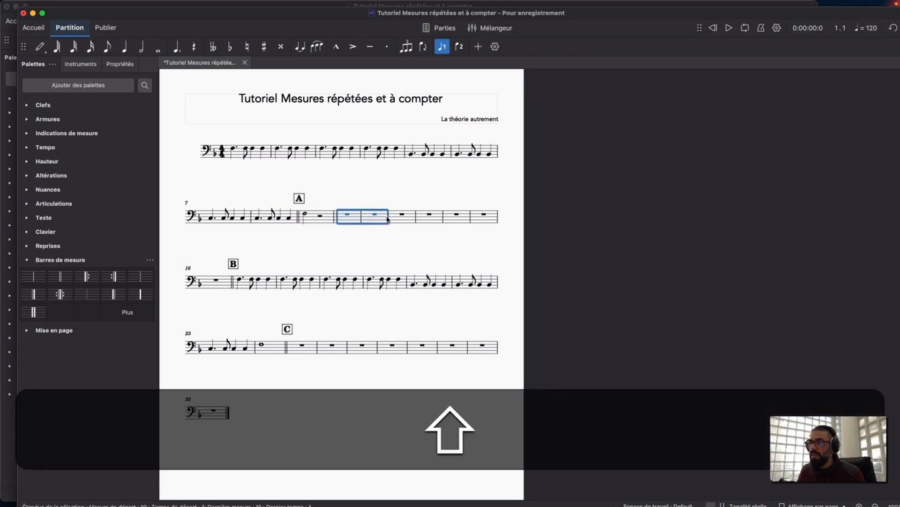
right_click(388, 219)
left_click(349, 256)
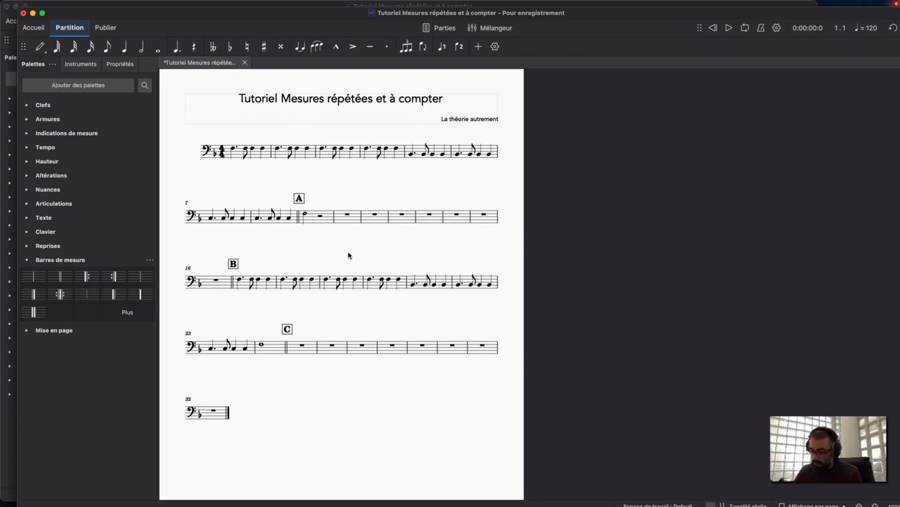
Turn on multi-measure rests so that the score's consecutive empty measures are grouped.
key("m")
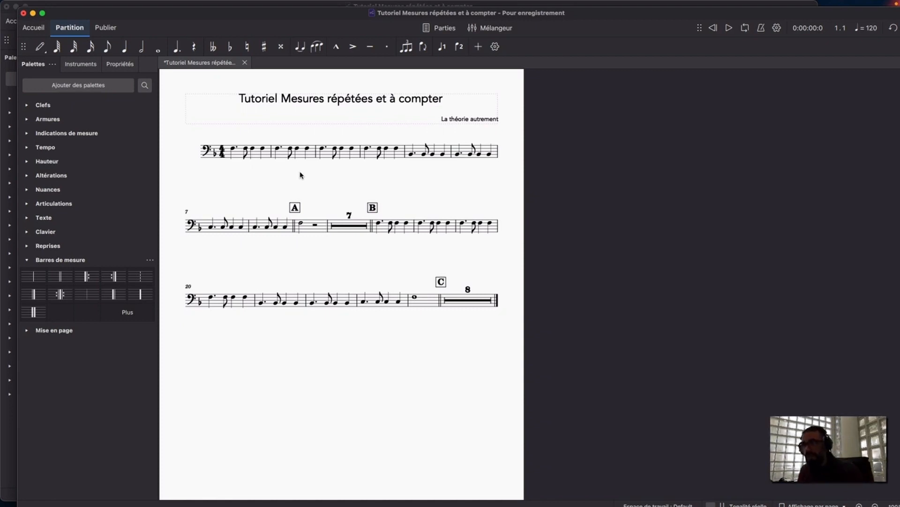
left_click(285, 156)
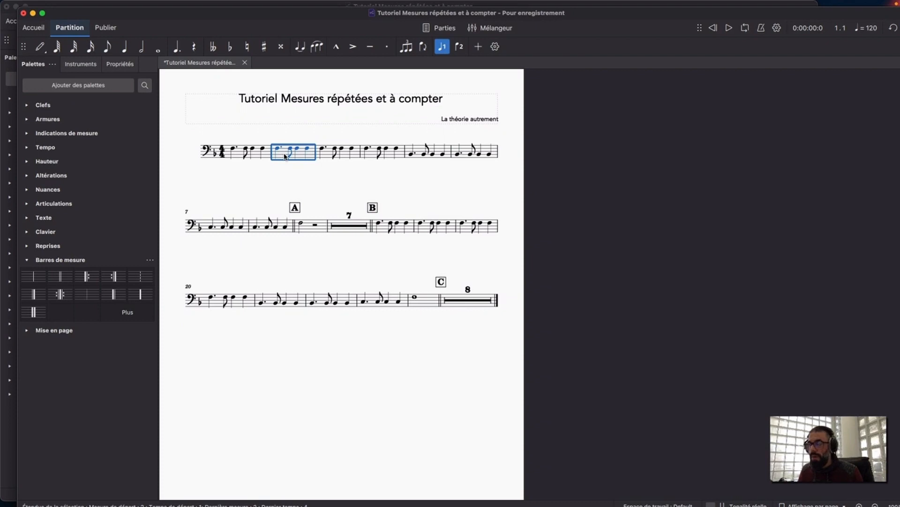
left_click(324, 190)
Add the Crochets, Ornements, Respirations et pauses, Fioritures, Têtes de note, Arpèges & glissandos, Trémolos, Propriétés des ligatures and Lignes palettes.
left_click(104, 85)
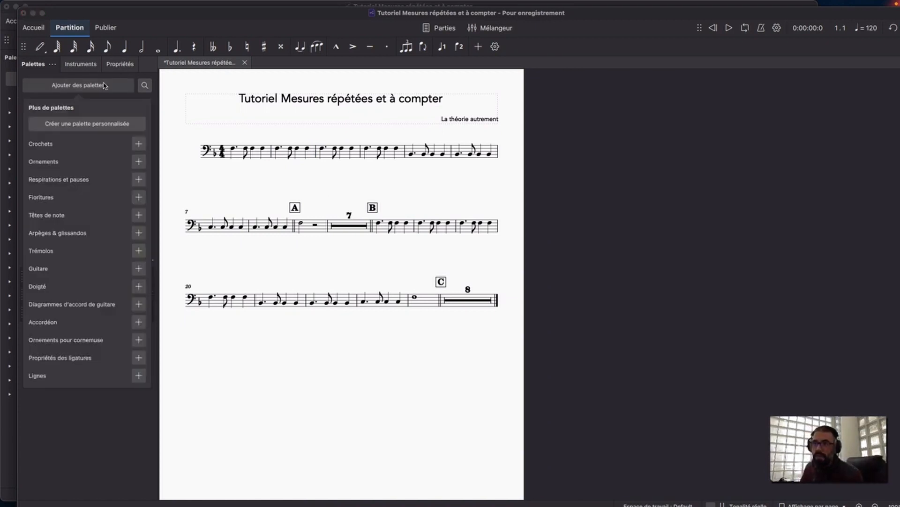
left_click(139, 144)
left_click(139, 162)
left_click(139, 180)
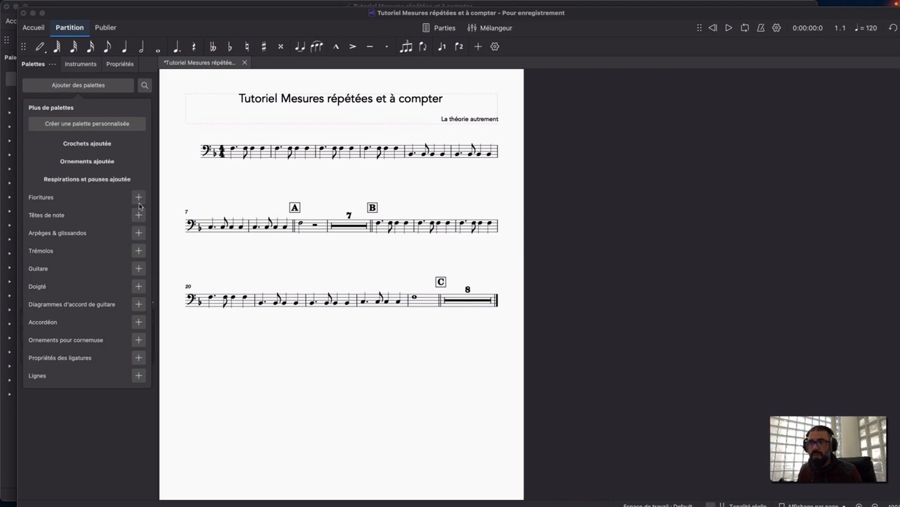
left_click(140, 201)
left_click(139, 215)
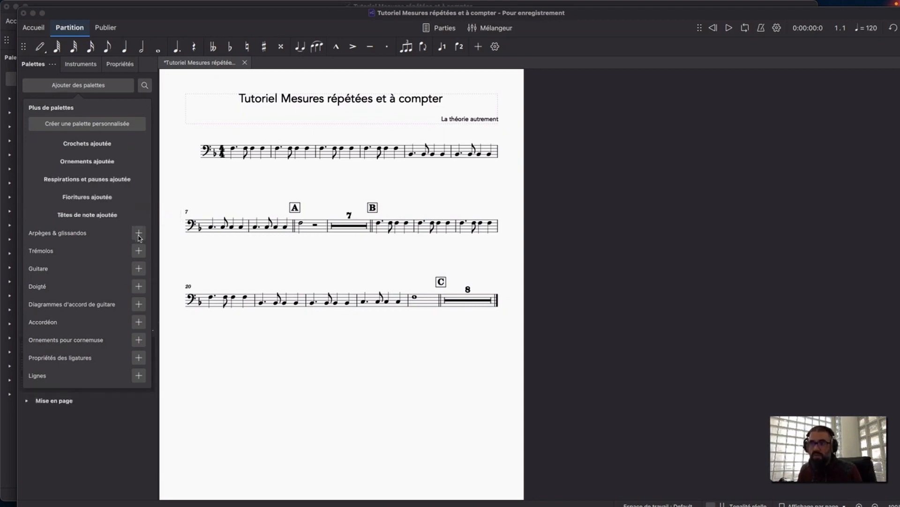
left_click(138, 233)
left_click(139, 251)
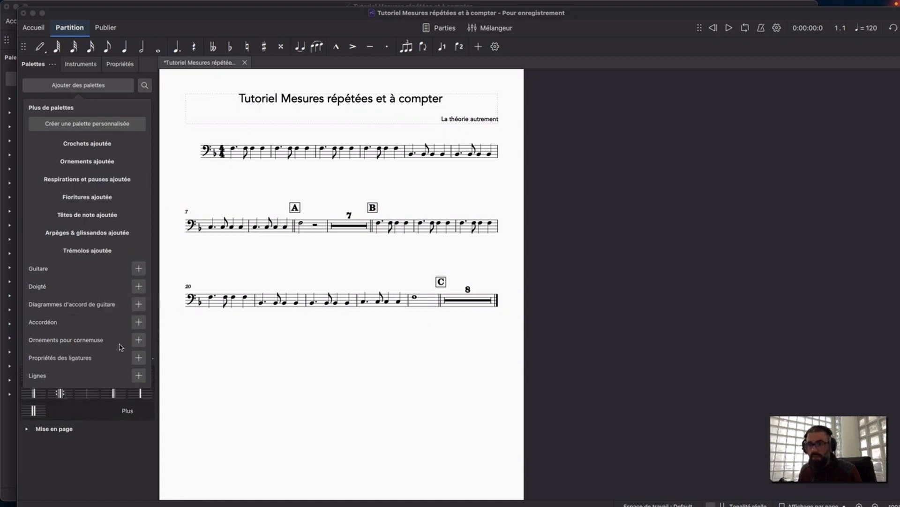
left_click(138, 357)
left_click(139, 375)
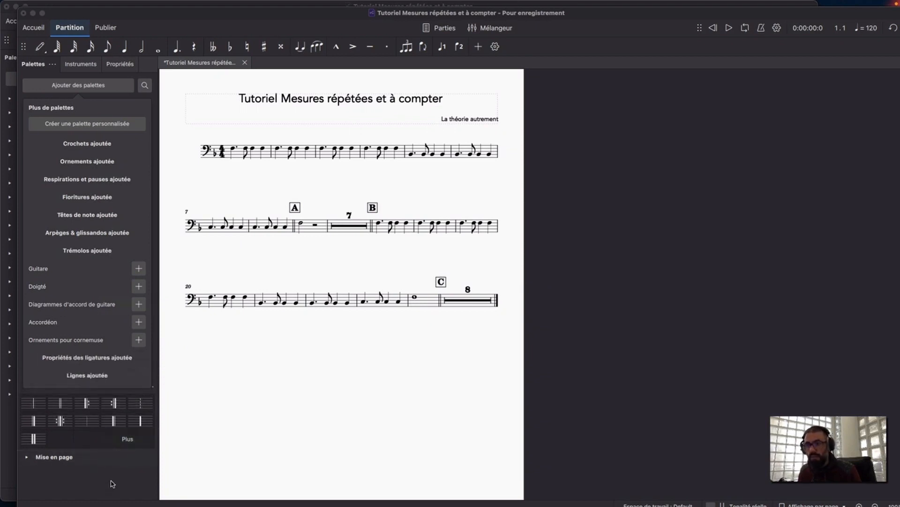
left_click(115, 484)
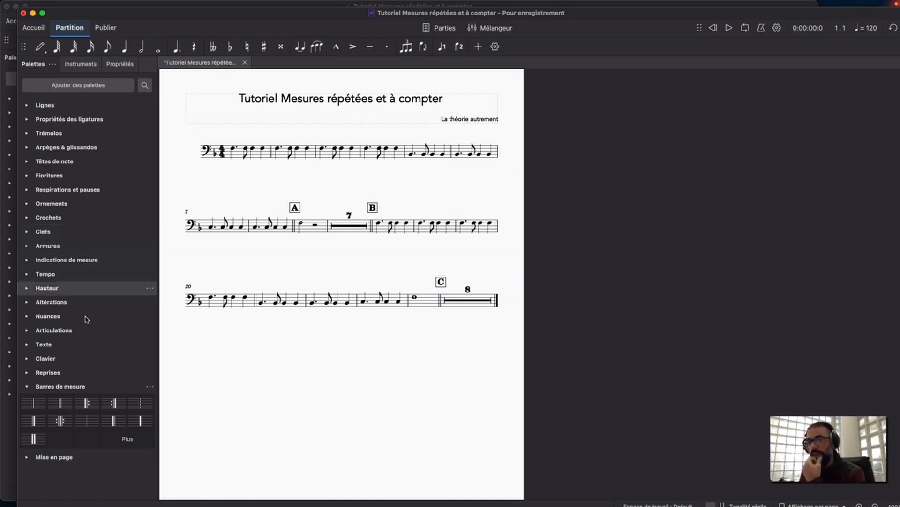
Try replacing the content of measure 2 with the one-measure repeat sign from the Reprises palette, and undo the replacement.
left_click(26, 373)
scroll(65, 341, "up", 1)
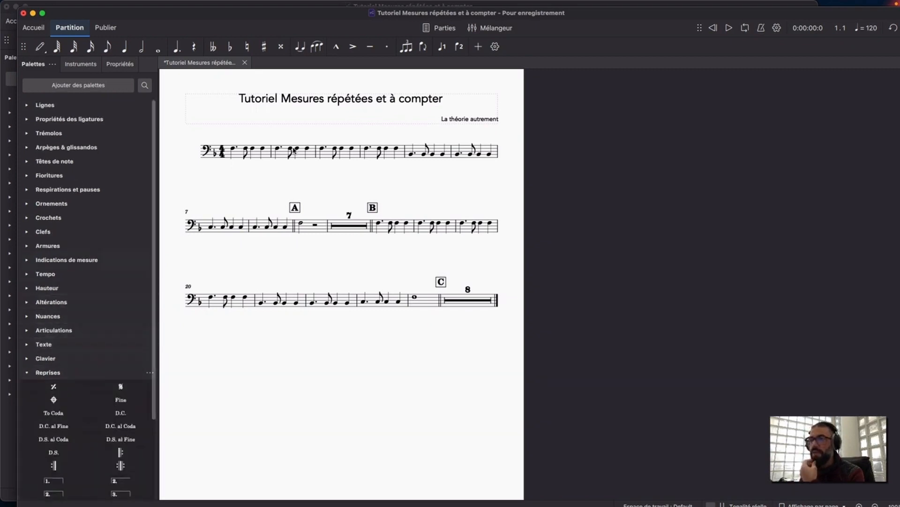
left_click(283, 160)
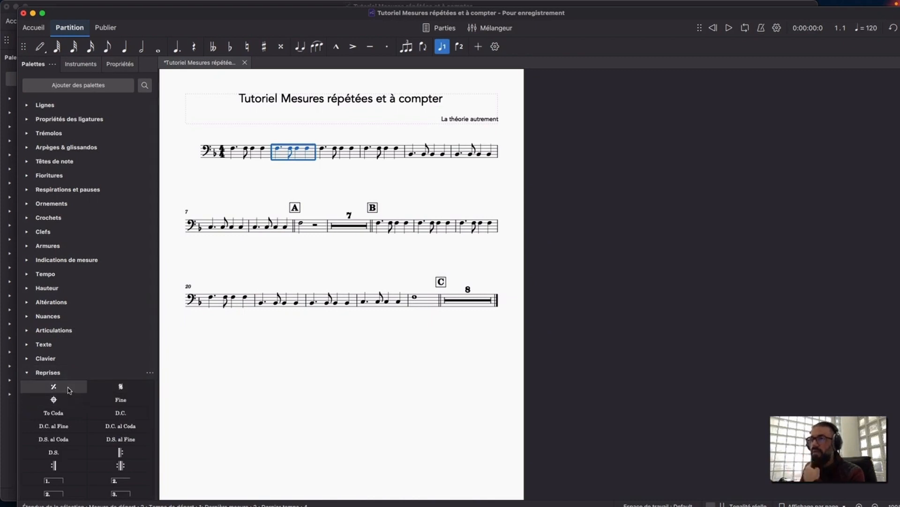
left_click_drag(69, 390, 304, 161)
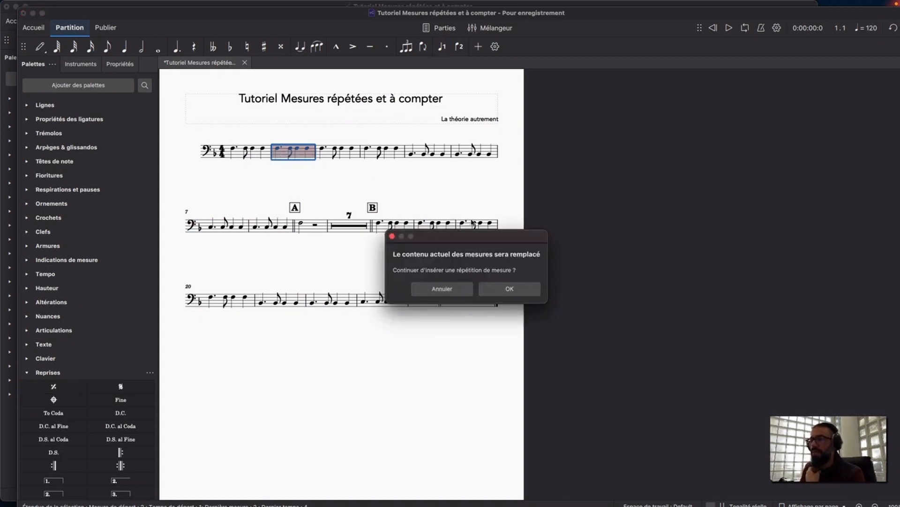
left_click(512, 289)
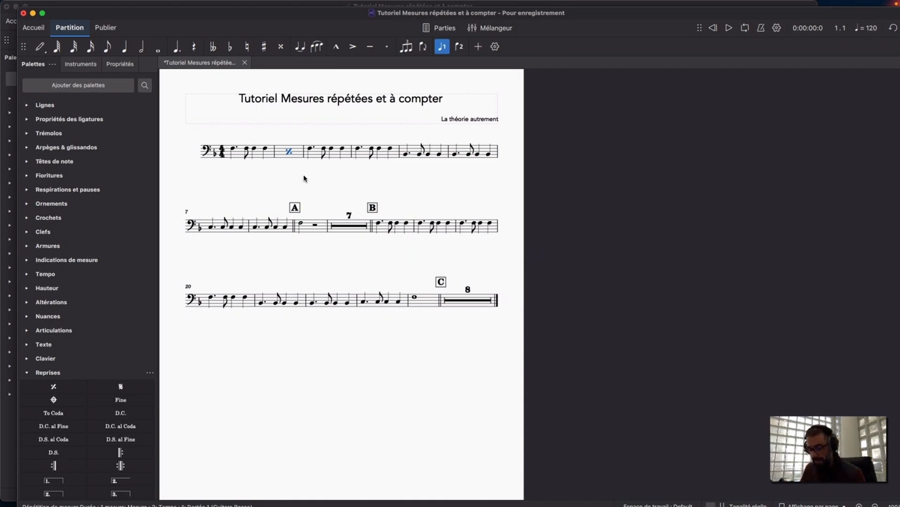
key("super+z")
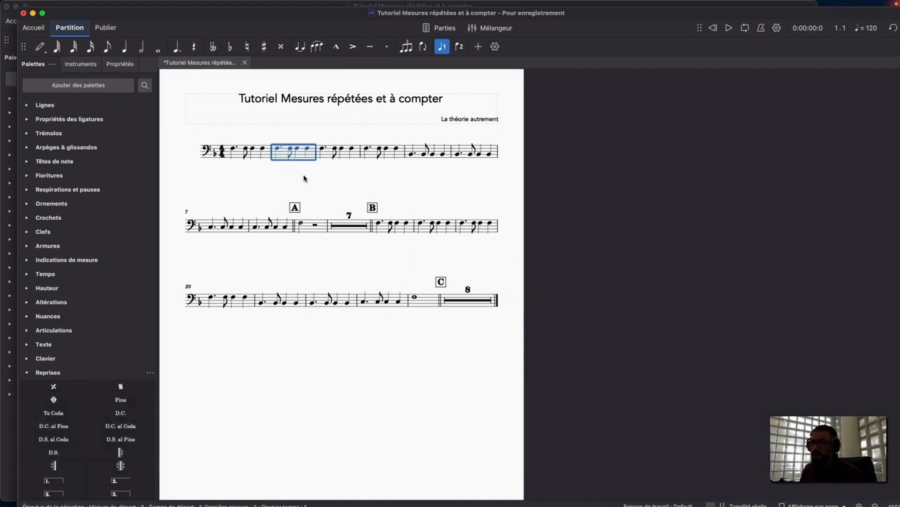
Clear the notes from measures 2 to 4 and turn off multi-measure rests to show every empty measure individually.
left_click(305, 180)
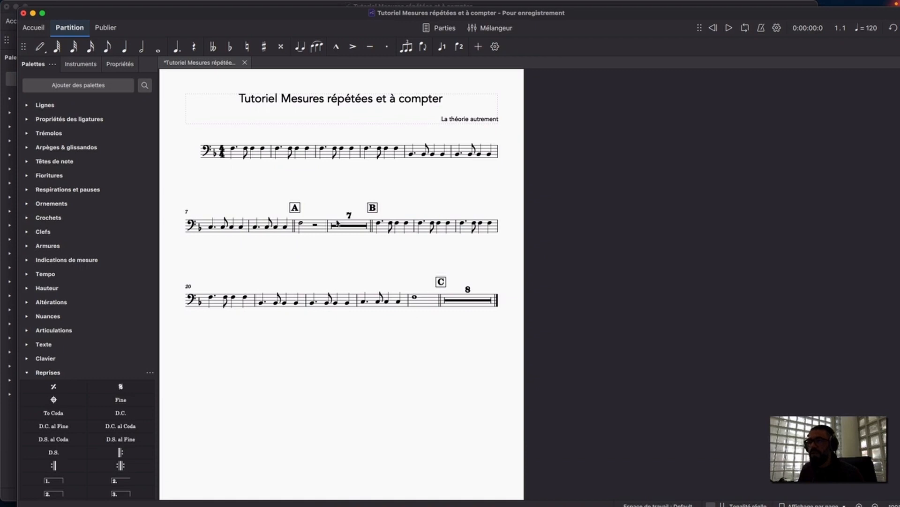
left_click(284, 154)
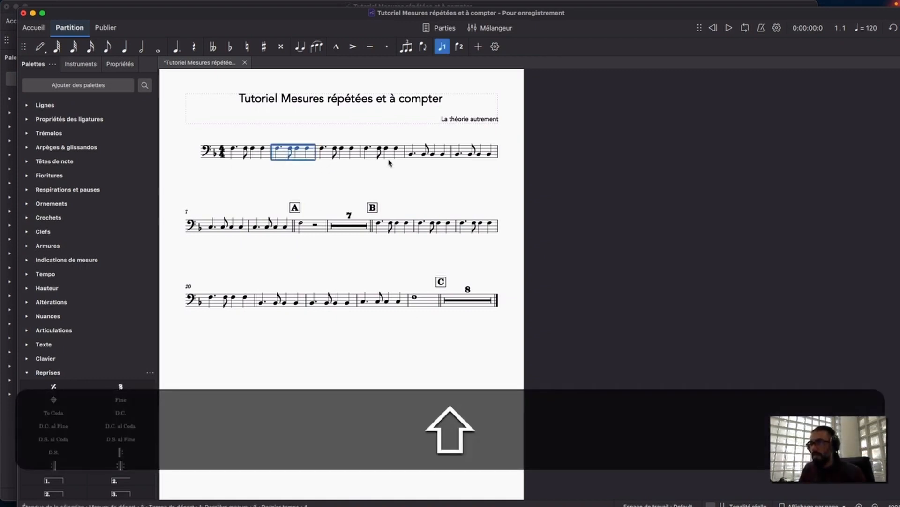
left_click(398, 158, "shift")
left_click(284, 154)
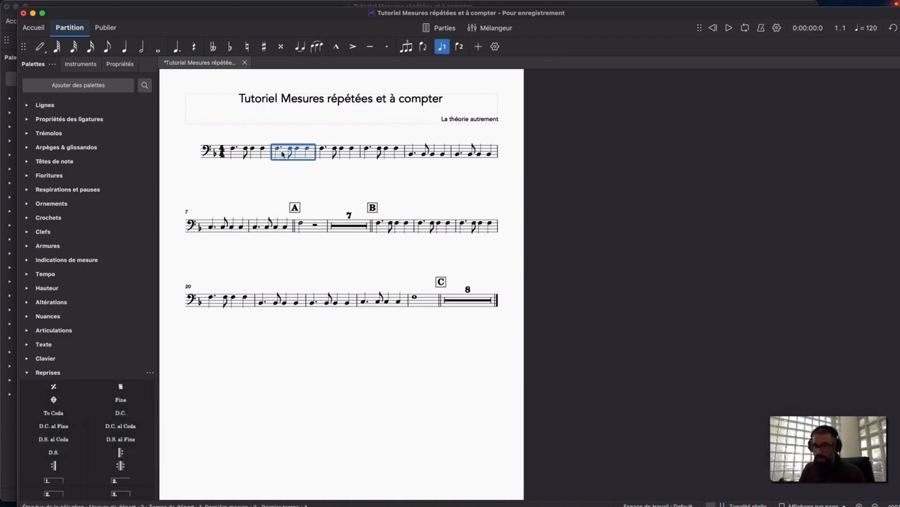
left_click(398, 158, "shift")
key("BackSpace")
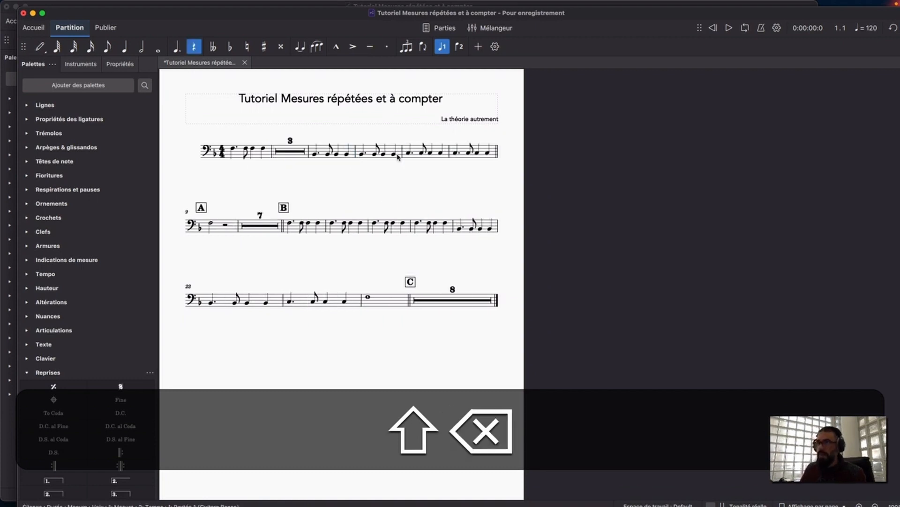
key("m")
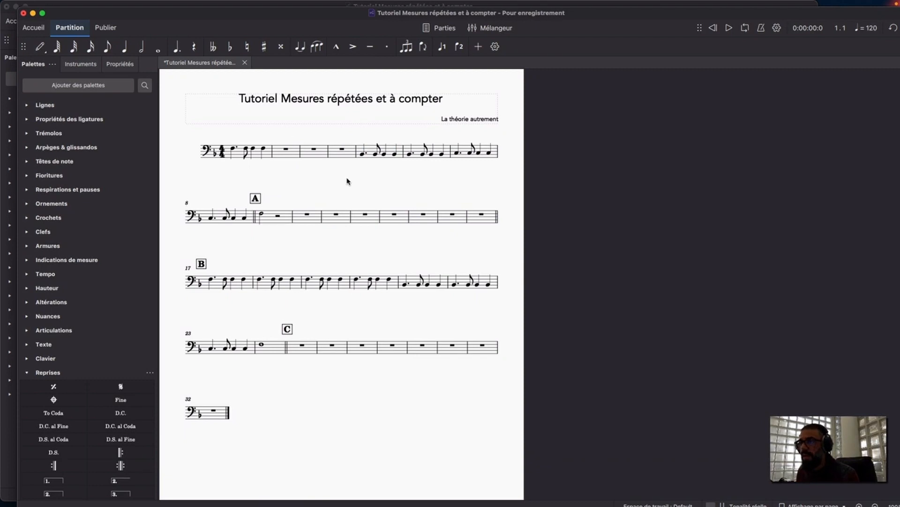
Clear the notes from measures 6 and 8, leaving the first measure of each repeated pair intact.
left_click(239, 159)
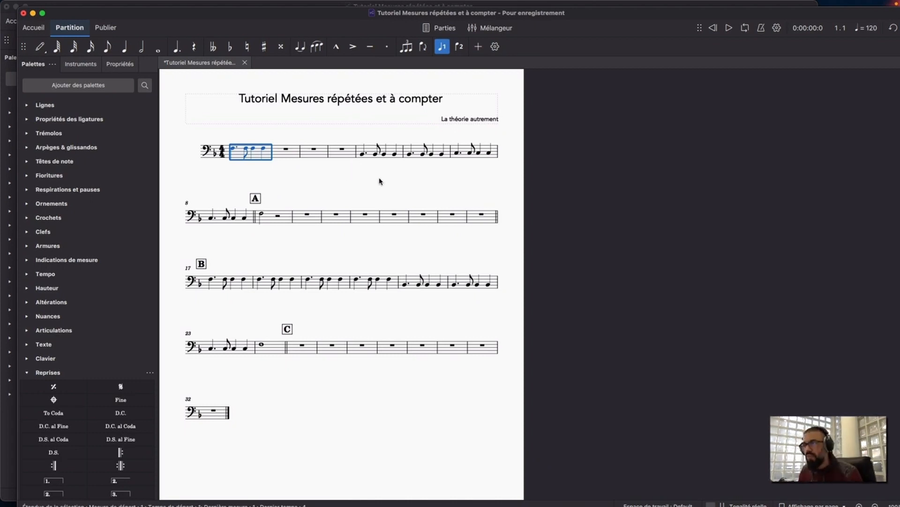
left_click(417, 152)
key("BackSpace")
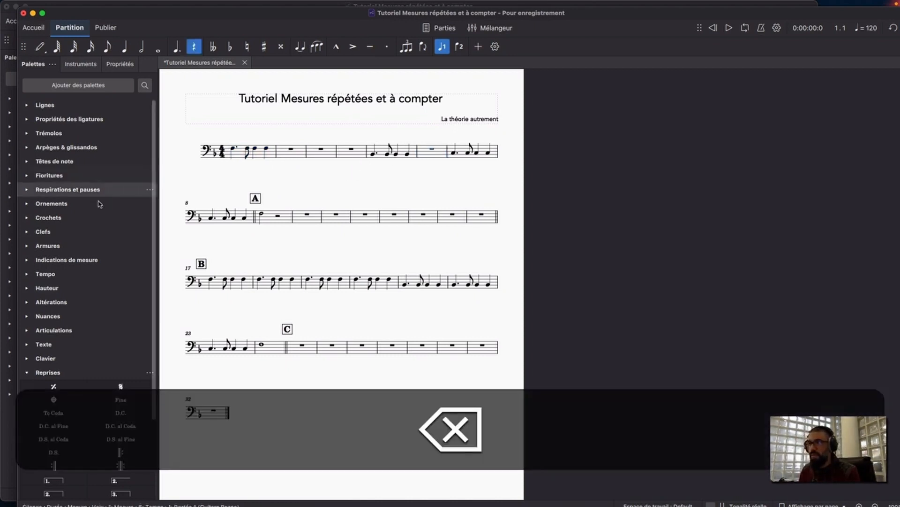
left_click(229, 216)
key("BackSpace")
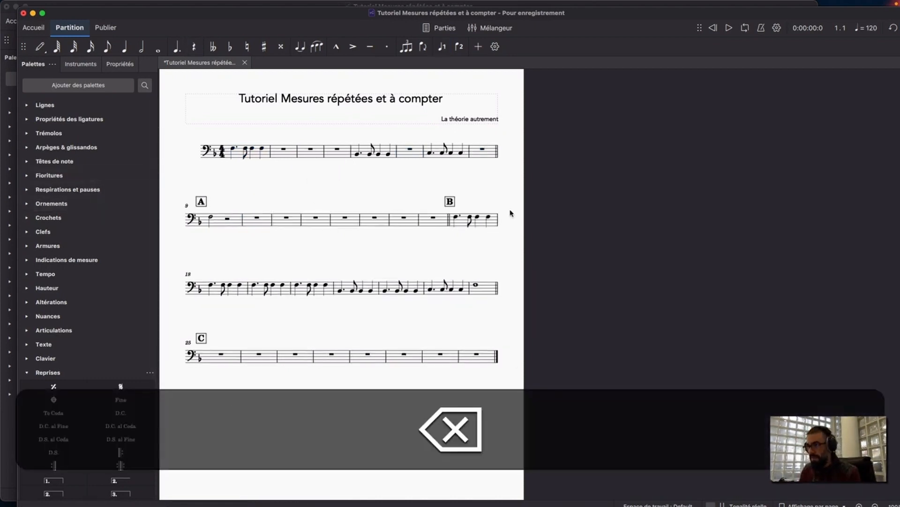
Clear the notes from measures 18 to 20 and from measure 22 in section B.
left_click(218, 293)
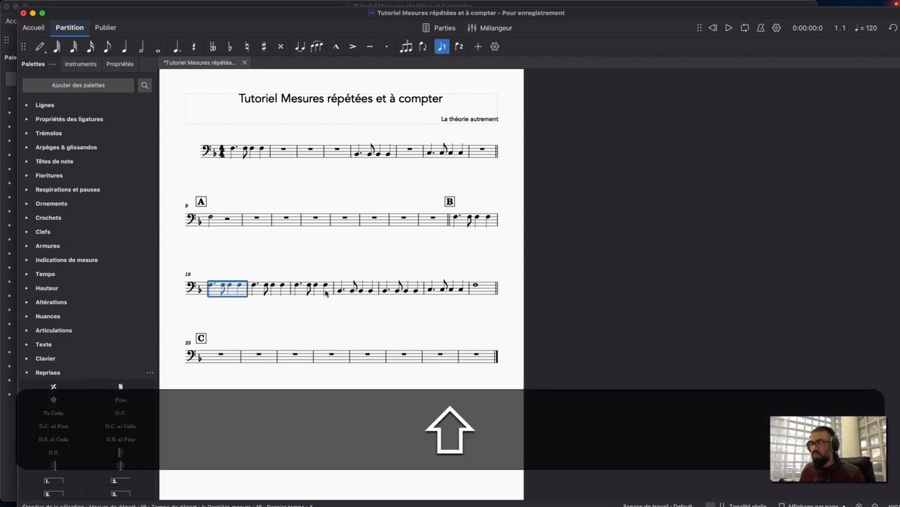
left_click(327, 293, "shift")
key("BackSpace")
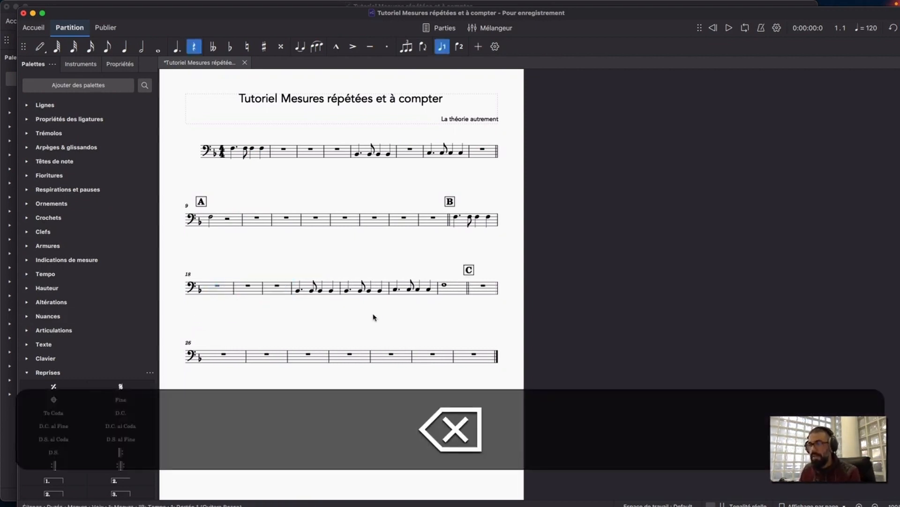
left_click(378, 289)
key("BackSpace")
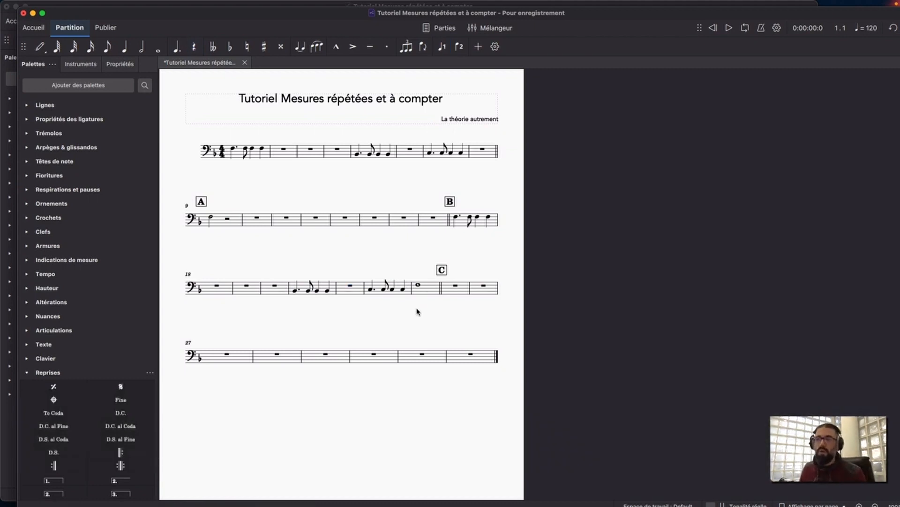
Fill the empty measures 2 to 4, 6 and 8 with the one-measure repeat sign from the Reprises palette.
left_click(284, 151)
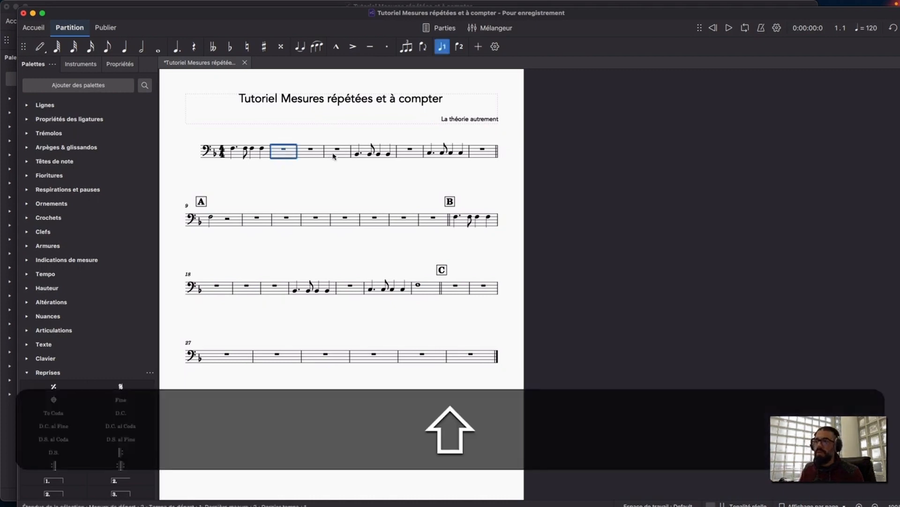
left_click(334, 155, "shift")
left_click(71, 389)
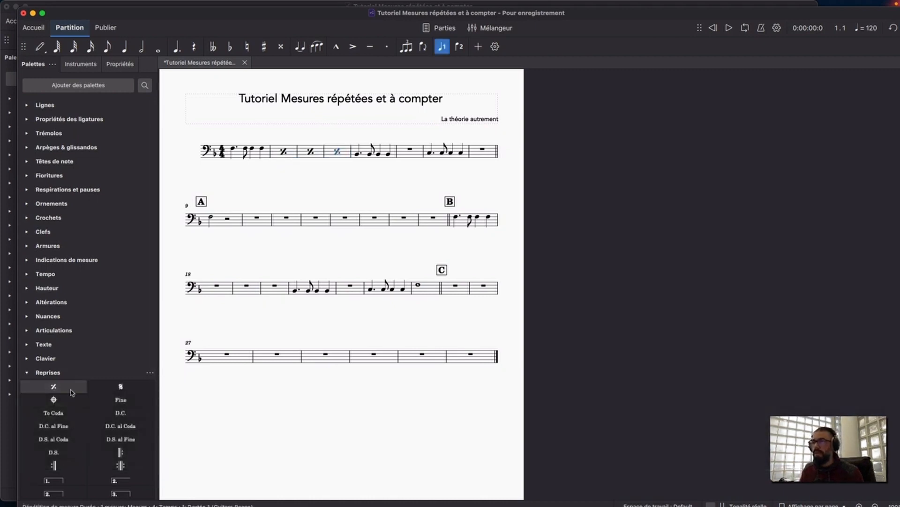
left_click(409, 155)
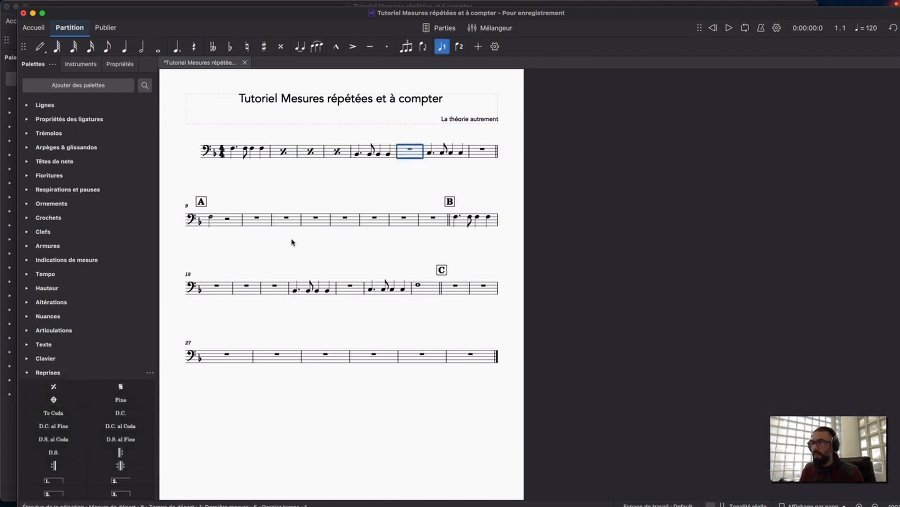
left_click(70, 389)
left_click(494, 157)
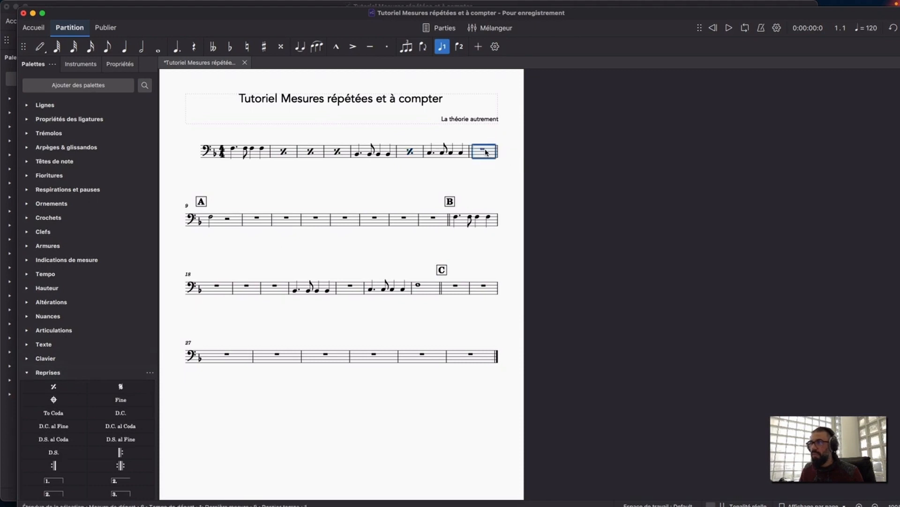
left_click(75, 384)
Fill the empty measures 18 to 20 and 22 with the one-measure repeat sign, and turn multi-measure rests back on.
left_click(208, 290)
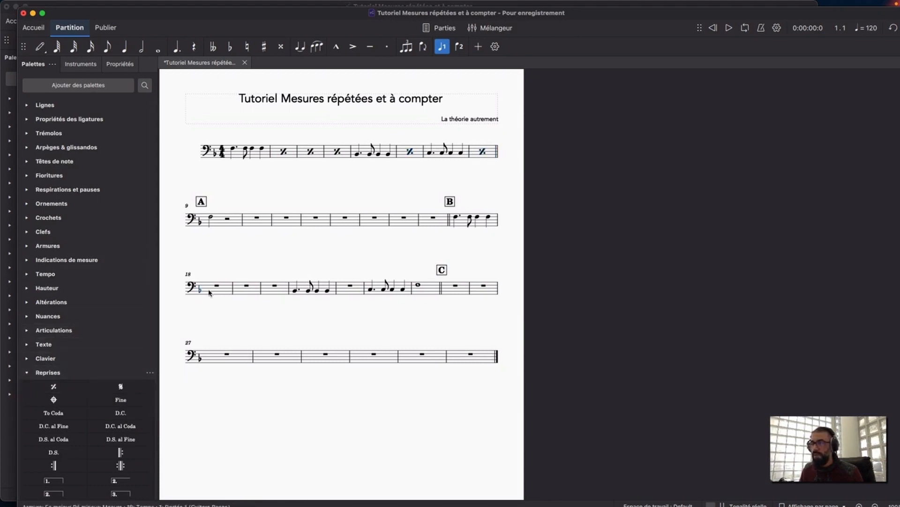
left_click(218, 289)
left_click(274, 291, "shift")
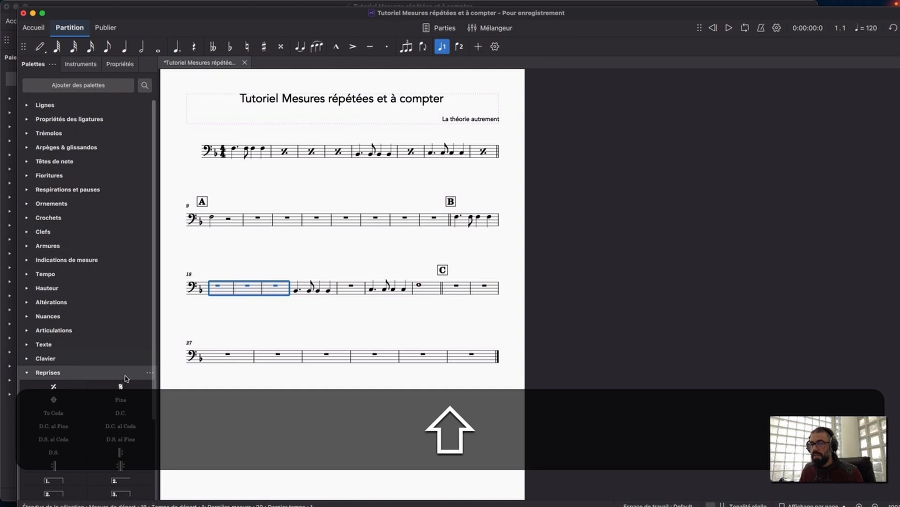
left_click(84, 387)
left_click(351, 287)
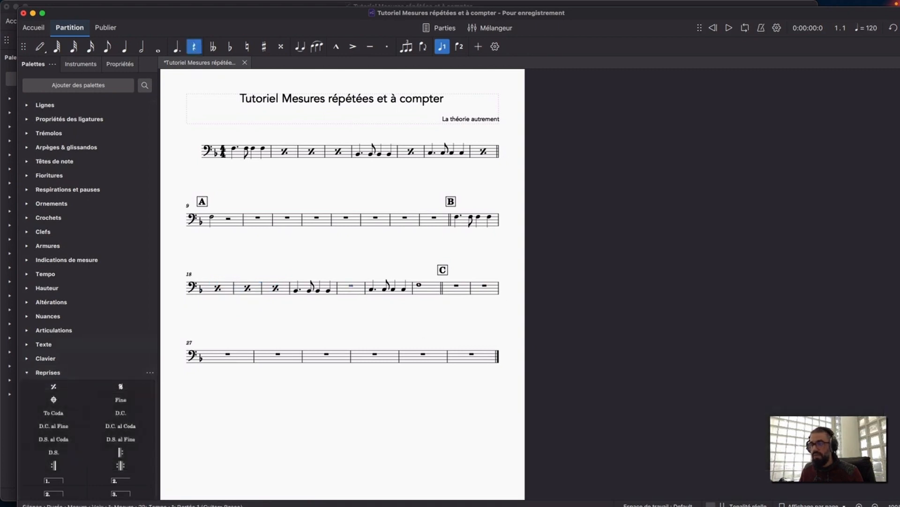
left_click(55, 387)
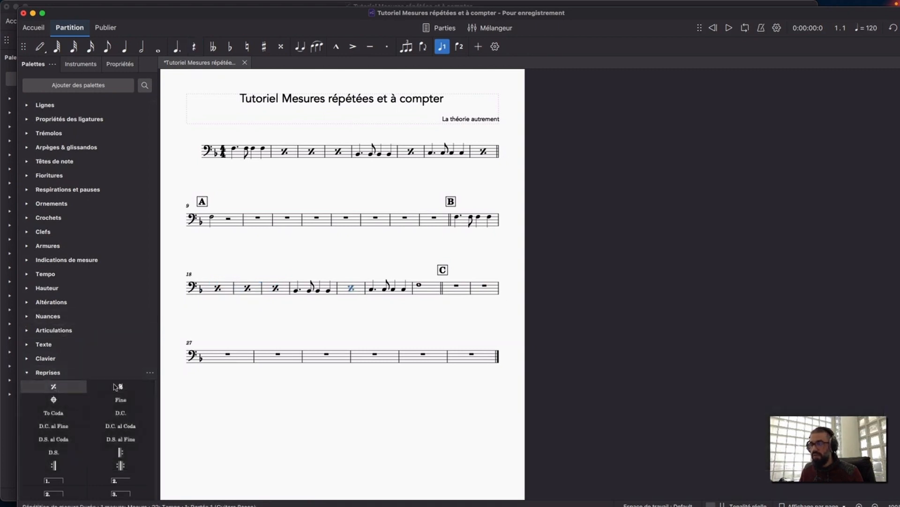
left_click(492, 325)
key("m")
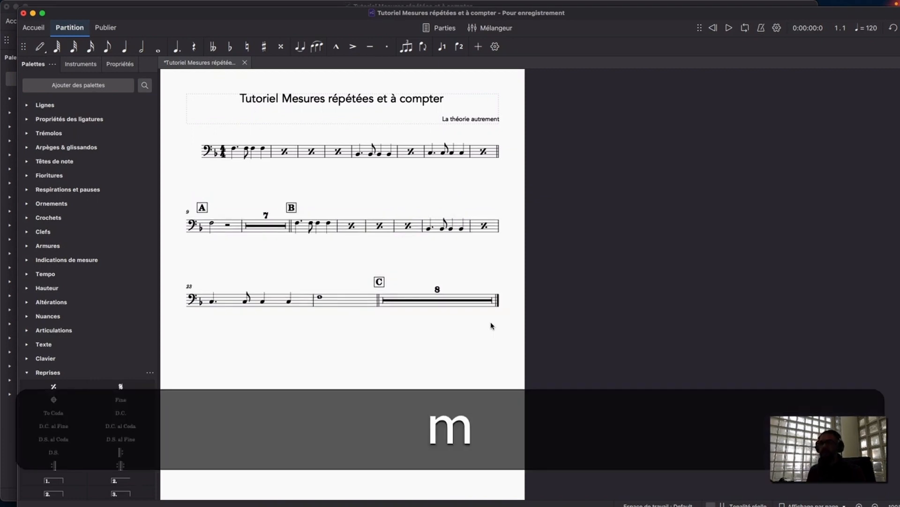